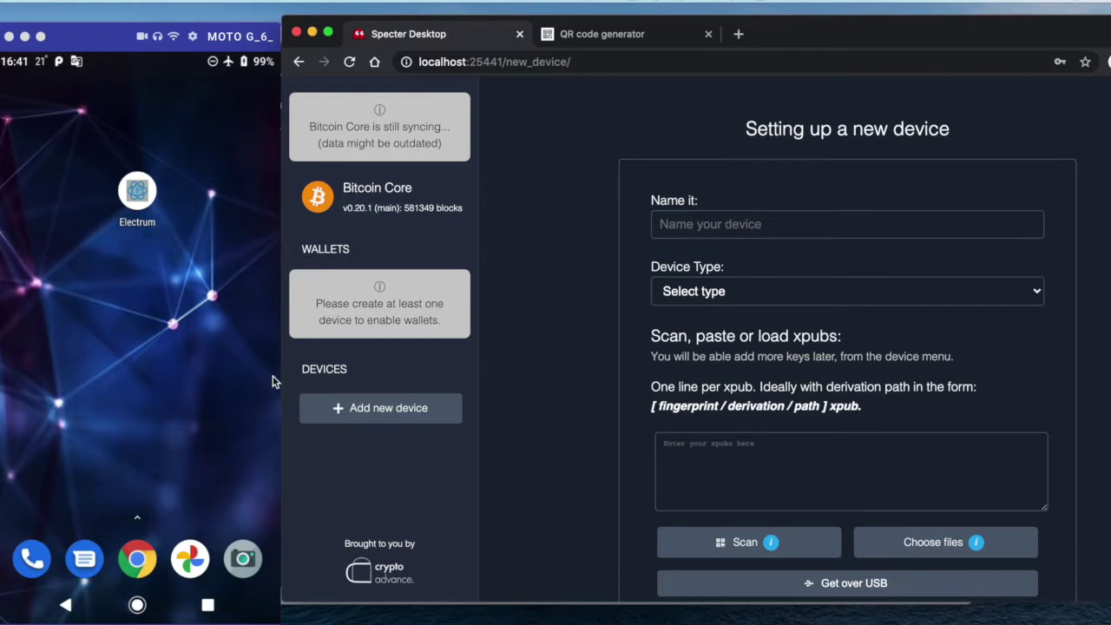
Launch the Electrum desktop wallet and start adding a new device in Specter Desktop
click(191, 348)
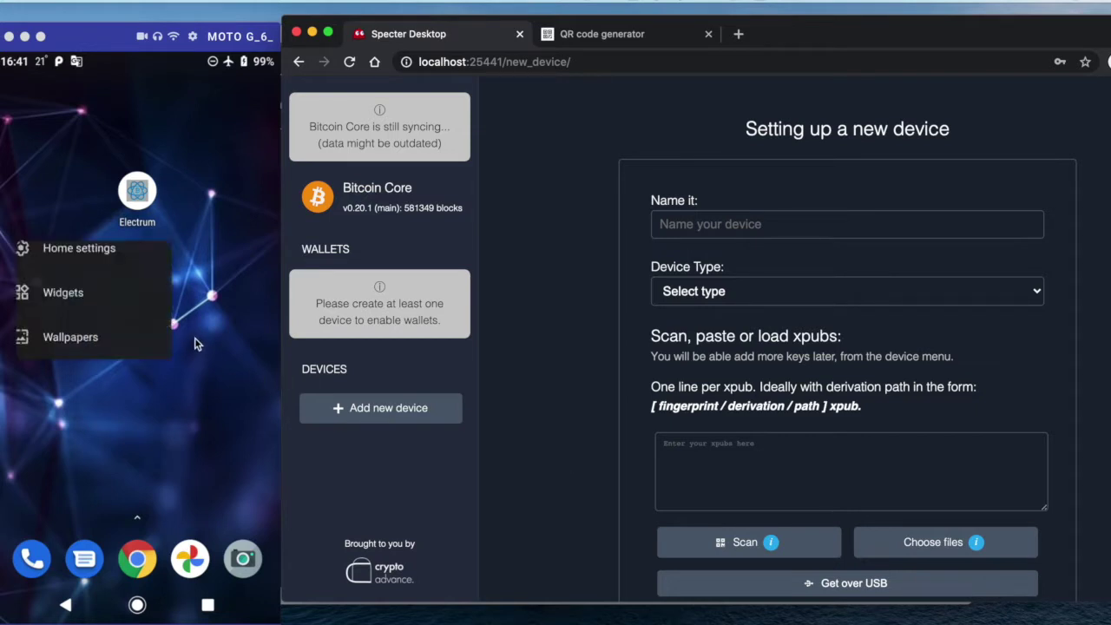
click(196, 340)
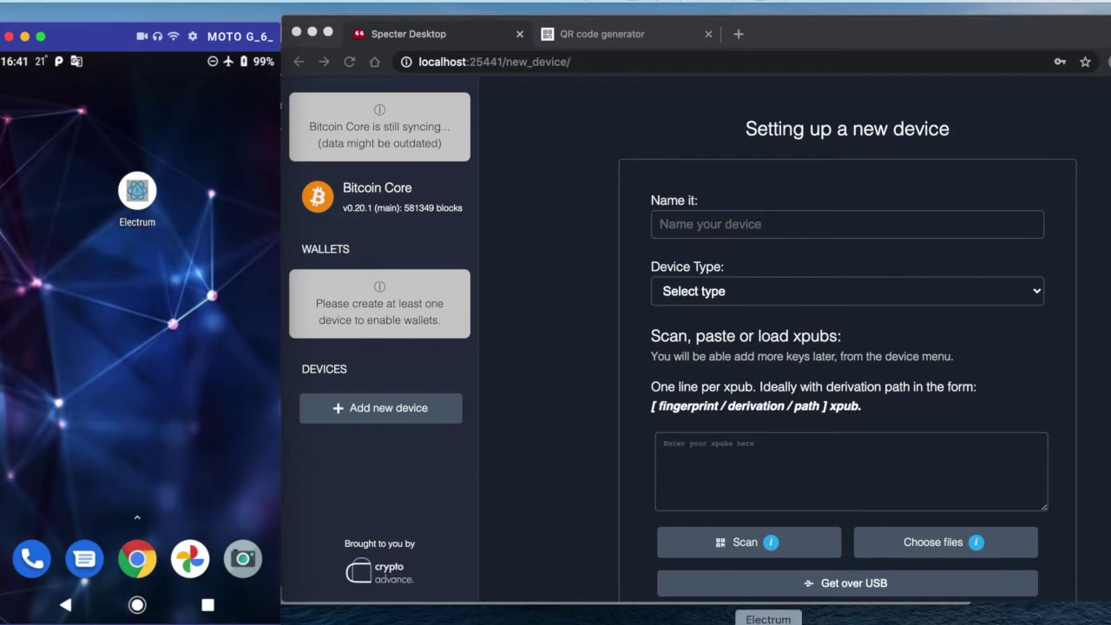
click(769, 618)
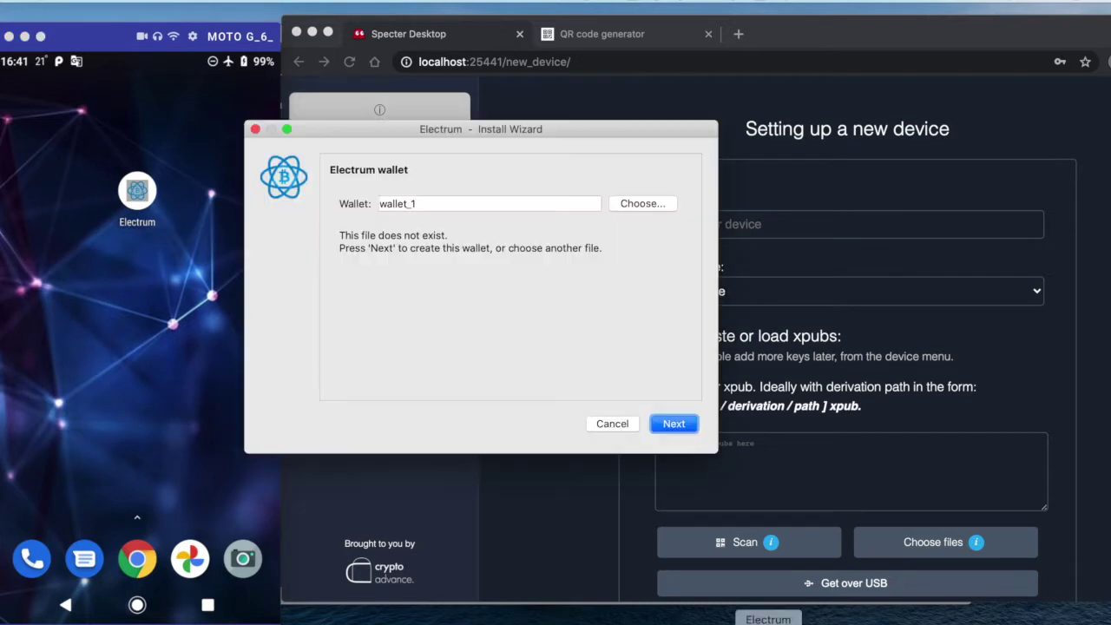
click(681, 107)
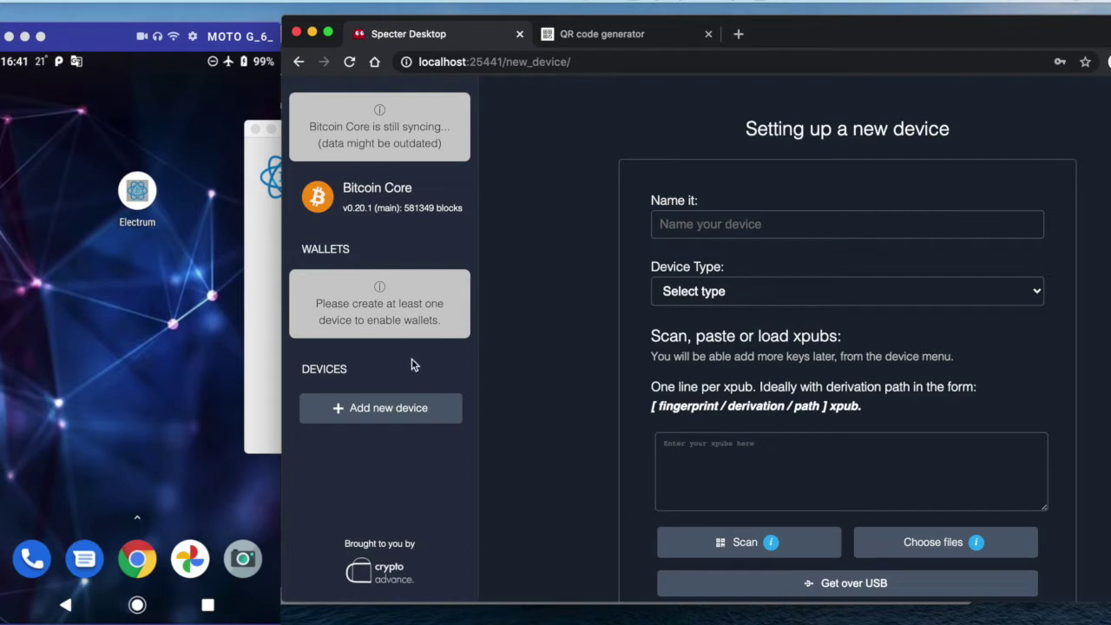
click(411, 410)
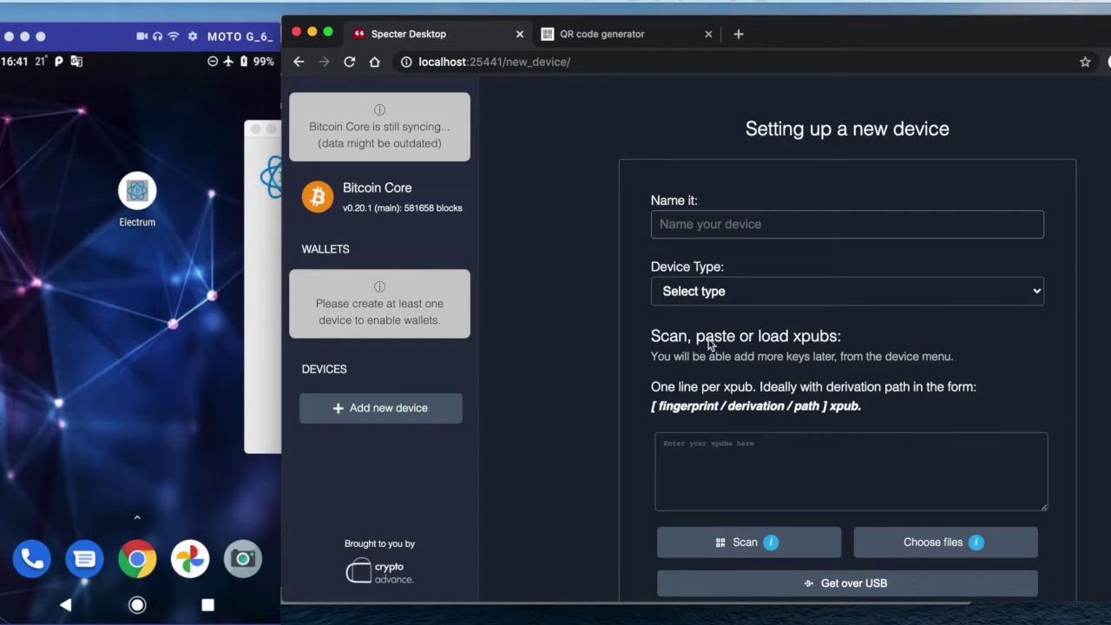
Make the new device a Bitcoin Core (hot wallet) named 'Hot Core'
click(727, 293)
click(726, 309)
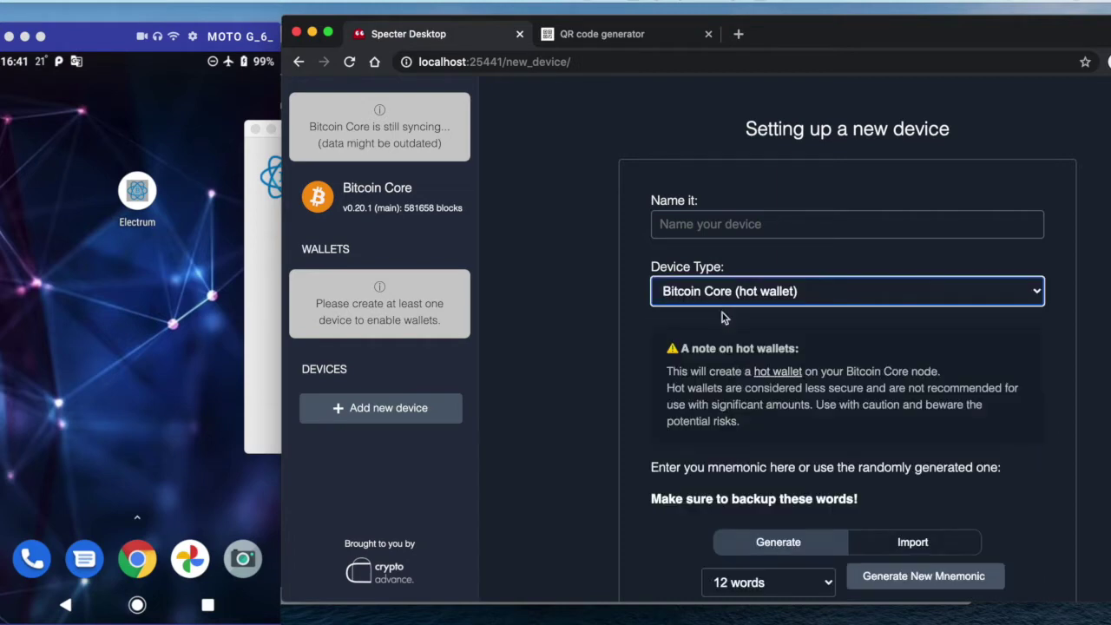
click(807, 227)
text(Hot Core)
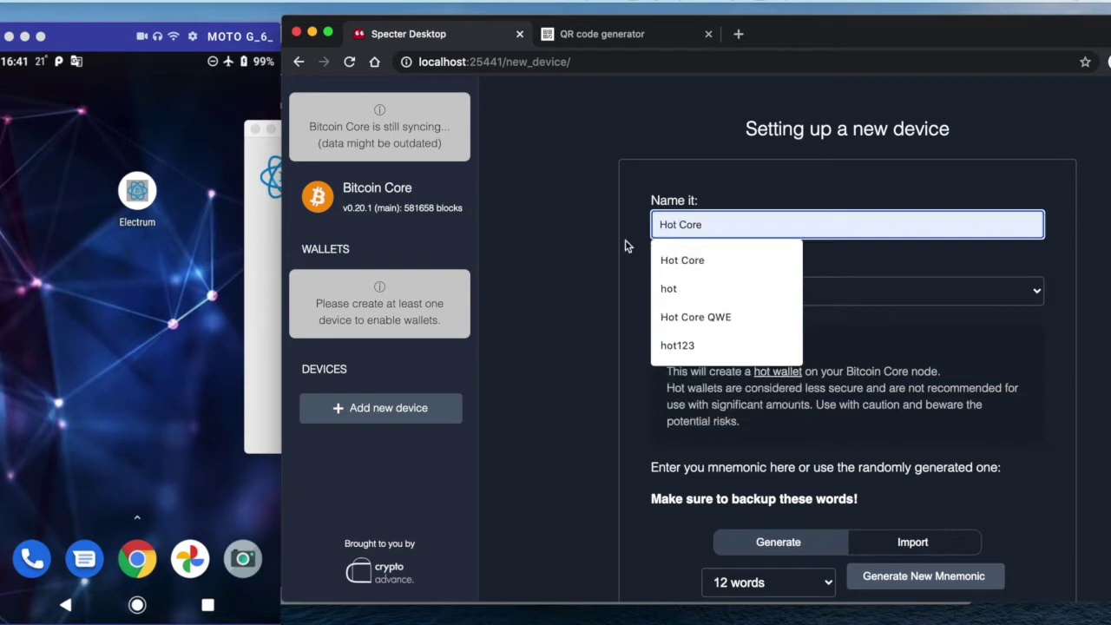
click(610, 243)
click(712, 228)
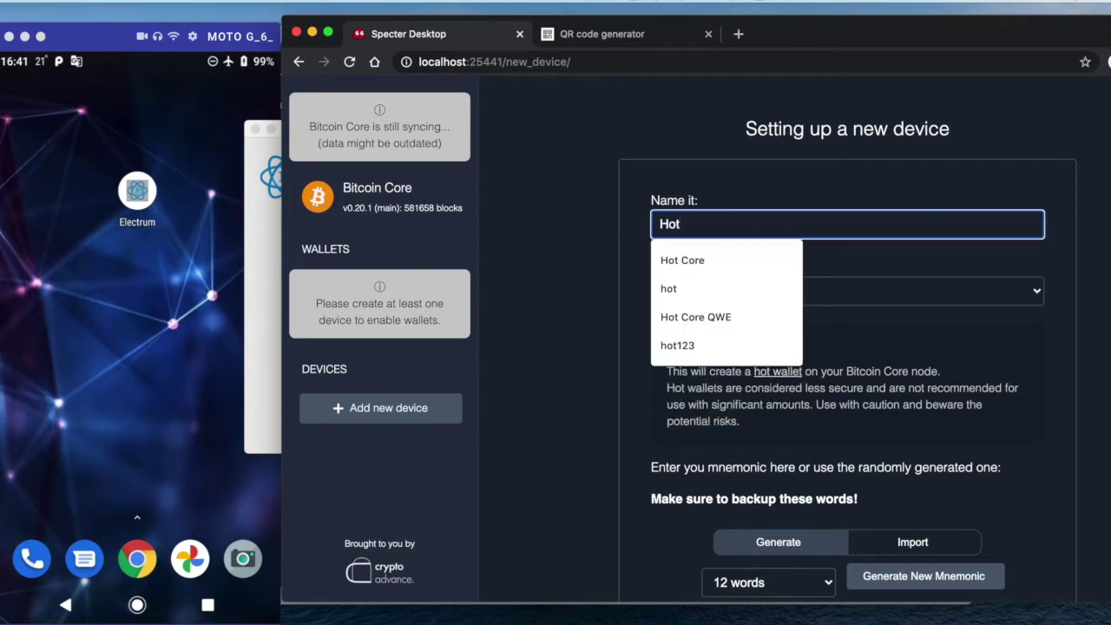
text(Core)
click(582, 216)
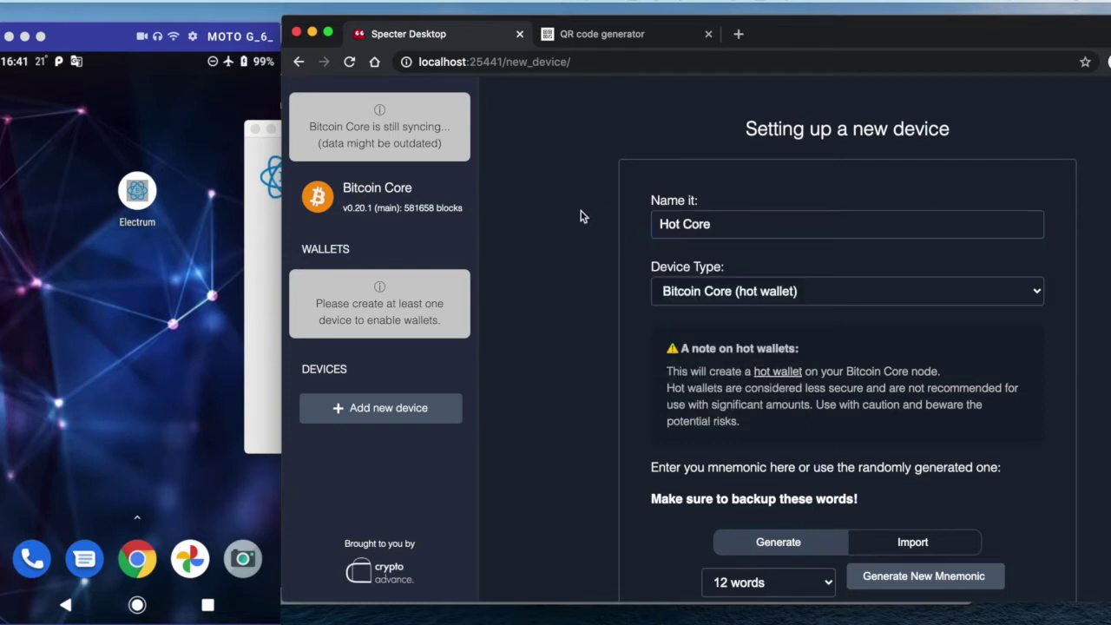
Select all twelve generated mnemonic words
scroll(581, 216, down, 3)
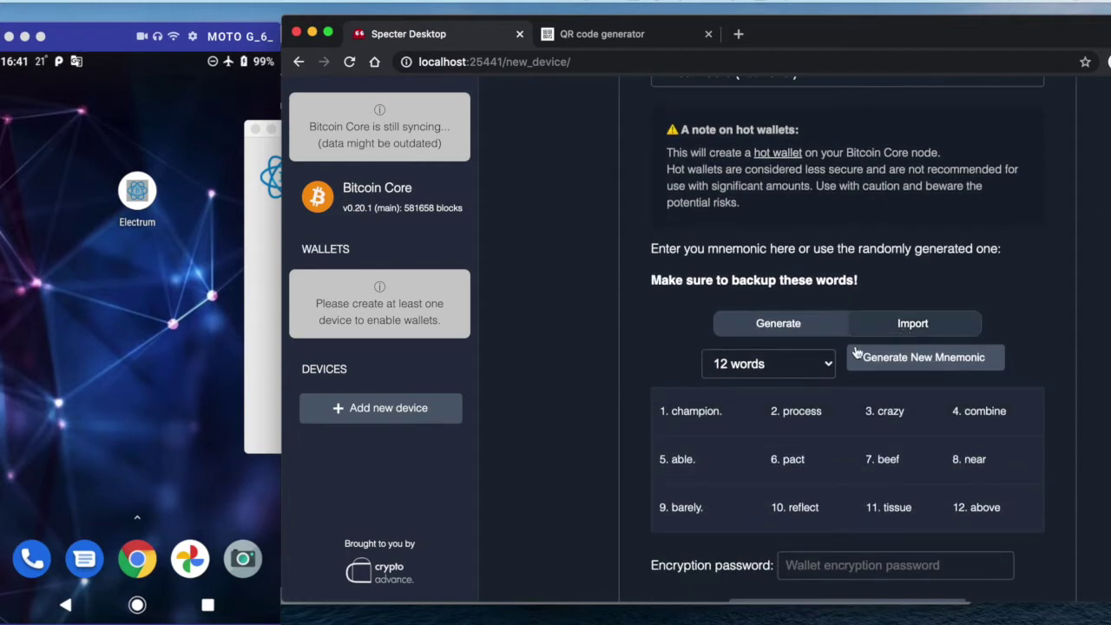
scroll(827, 425, down, 1)
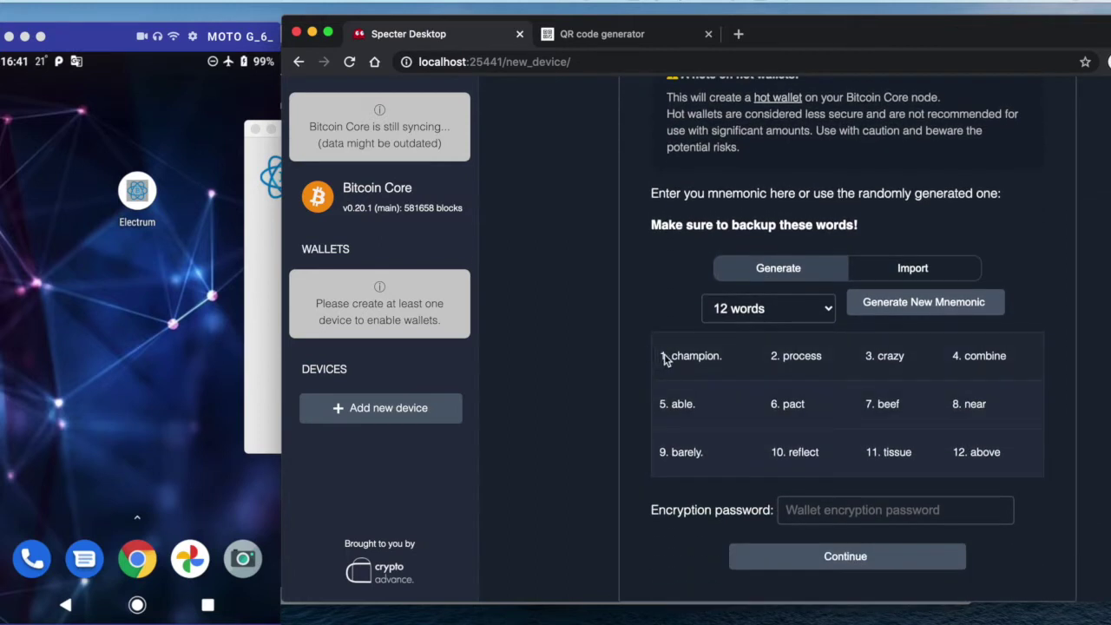
drag(663, 357, 1022, 449)
key(super+c)
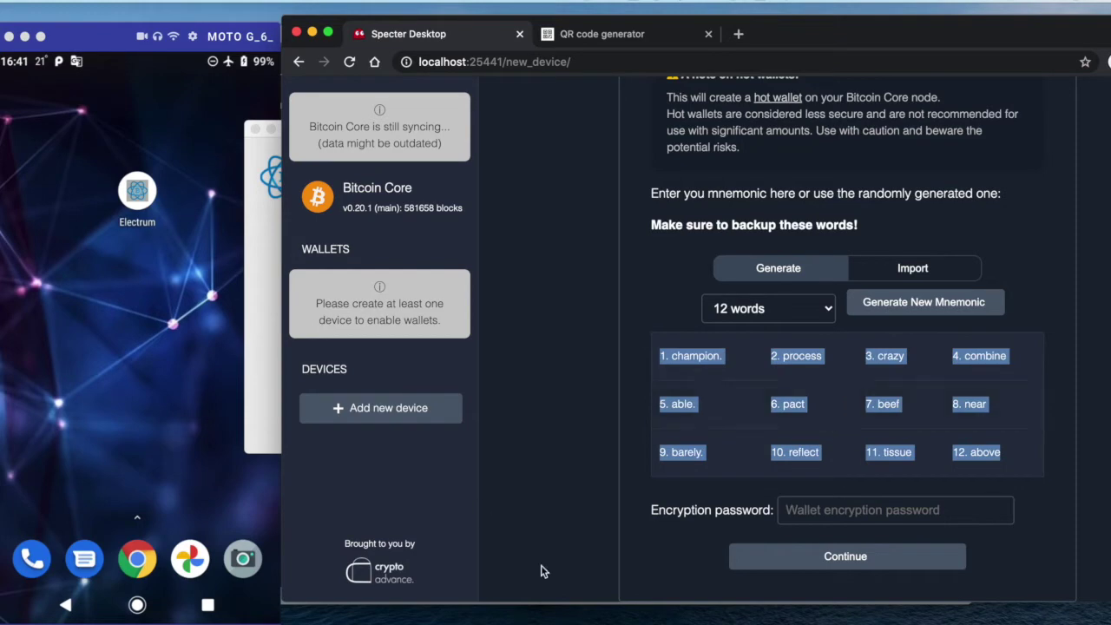
Paste the twelve Hot Core mnemonic words onto new lines 10–12 of the Sublime Text notes
click(570, 618)
key(Return)
key(Return)
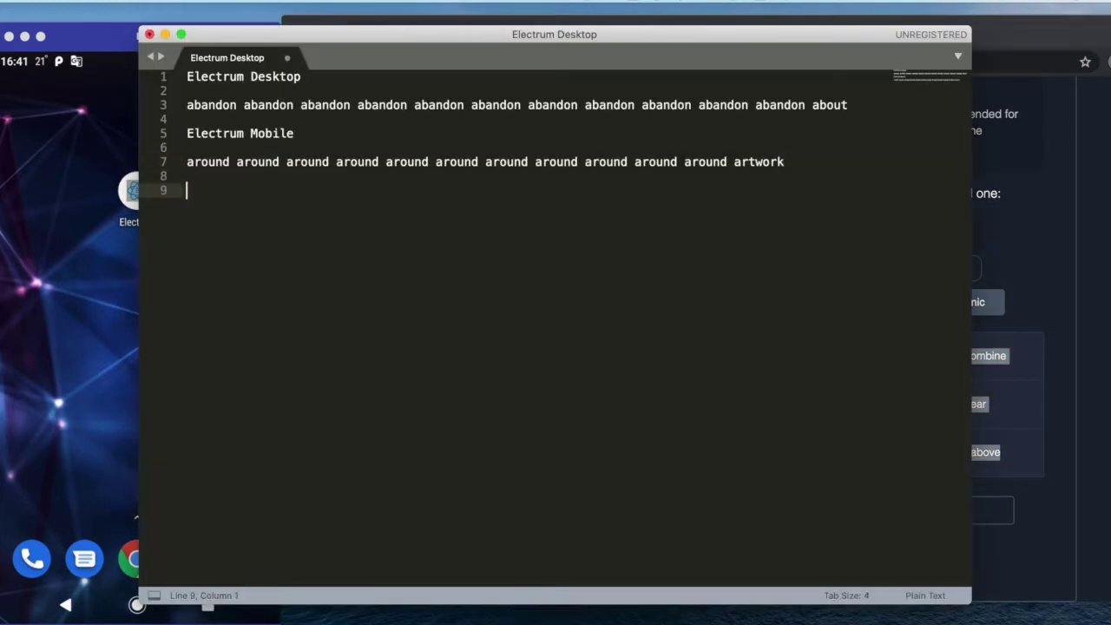
key(super+v)
click(263, 118)
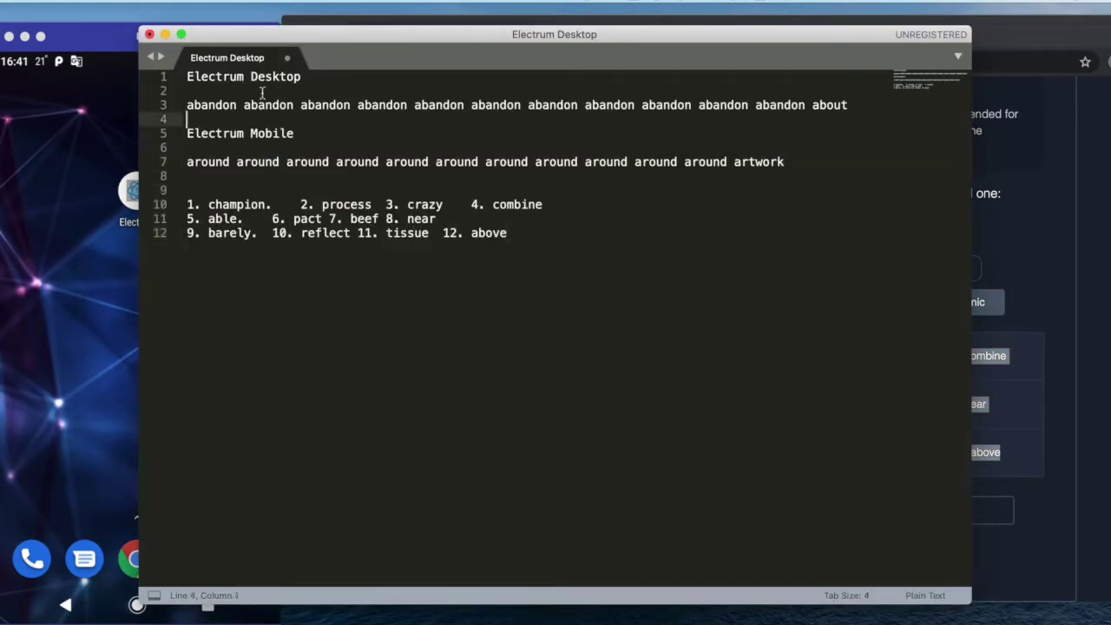
click(262, 92)
click(261, 161)
click(268, 94)
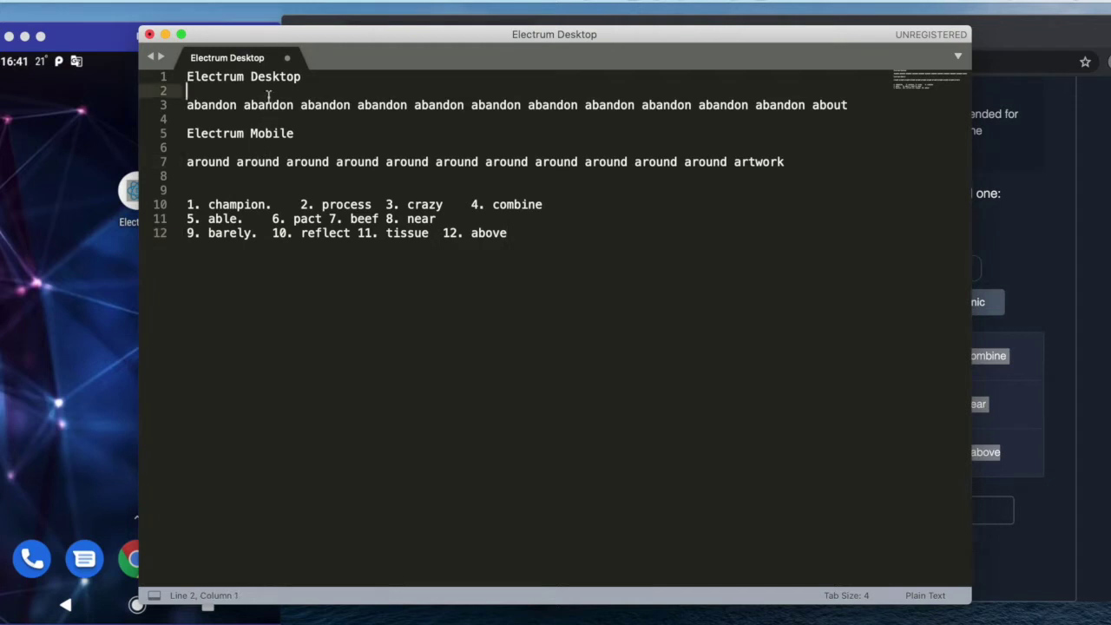
click(300, 145)
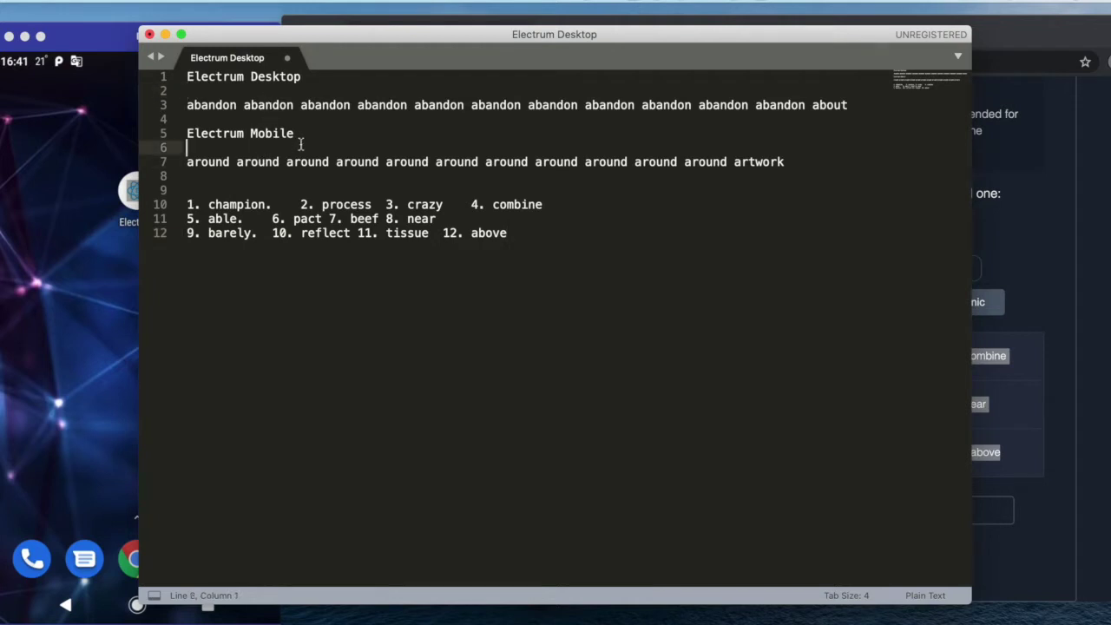
click(803, 162)
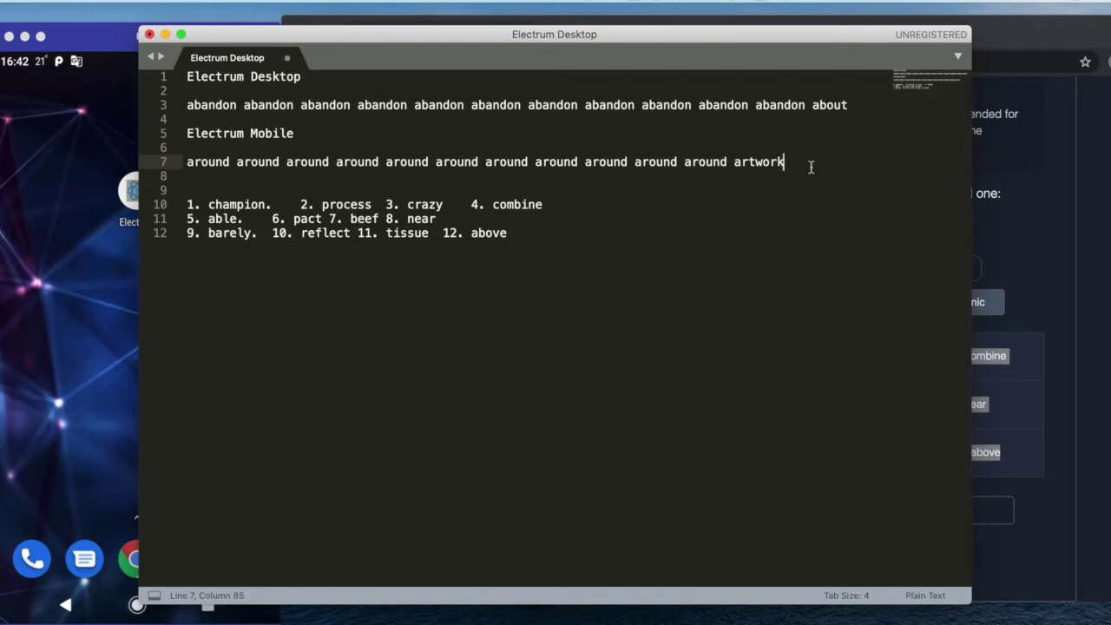
Enter an encryption password and create the Hot Core device with its four keys
click(1059, 194)
scroll(927, 212, up, 5)
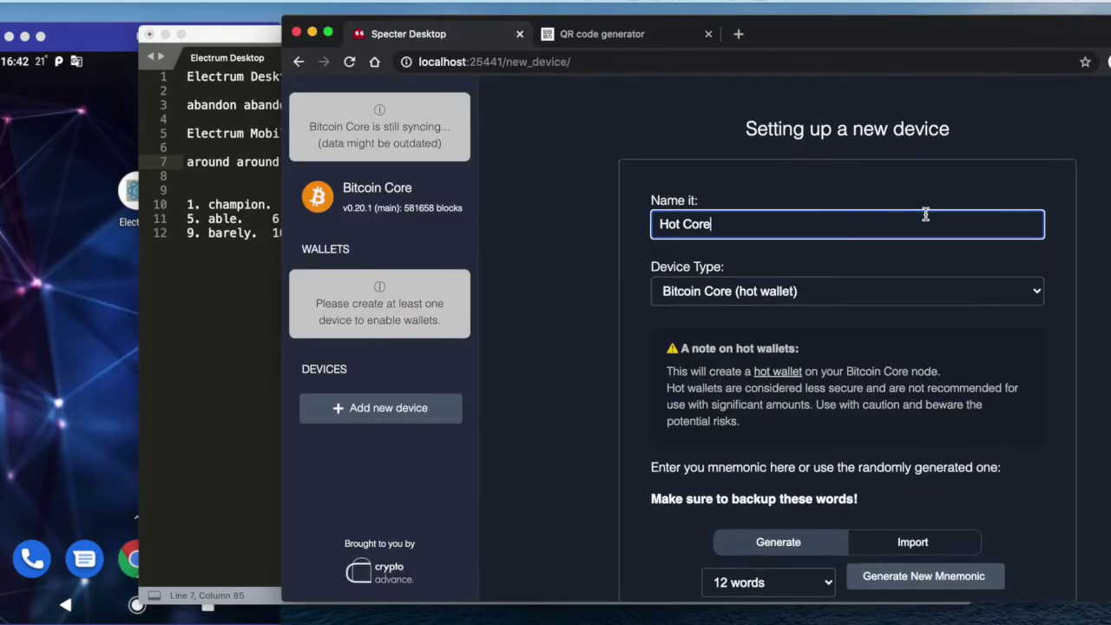
scroll(932, 387, down, 5)
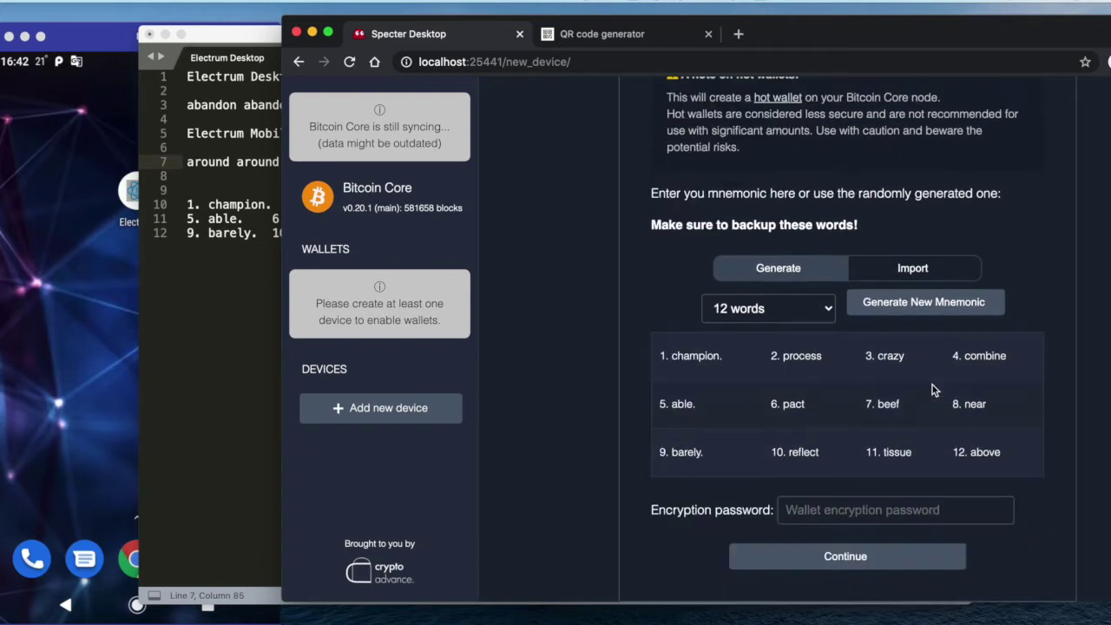
click(838, 511)
text(ab)
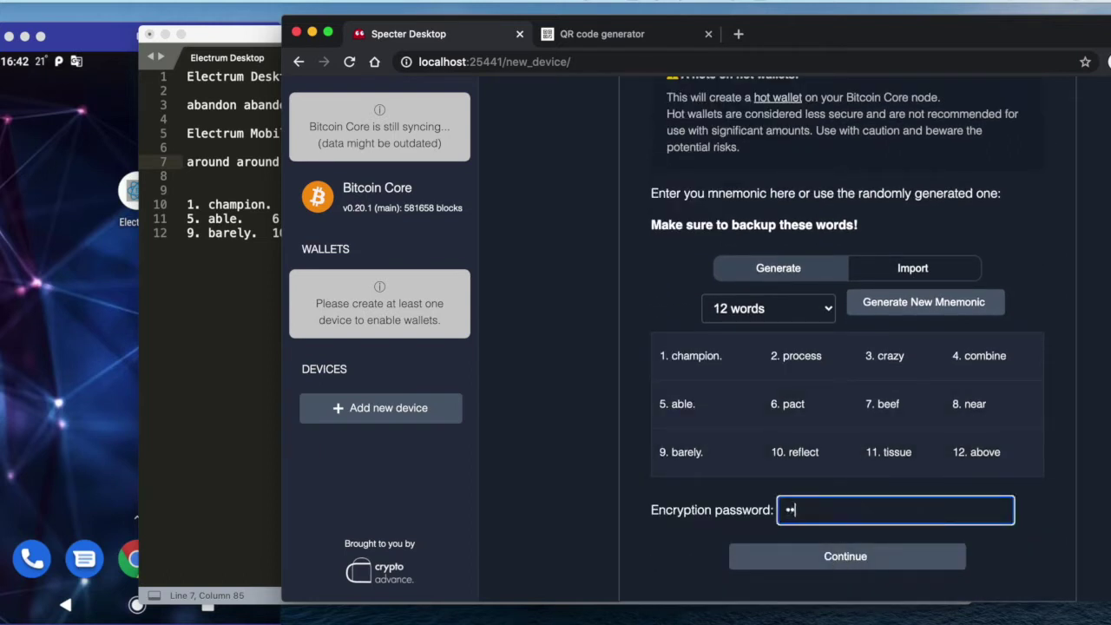
click(838, 559)
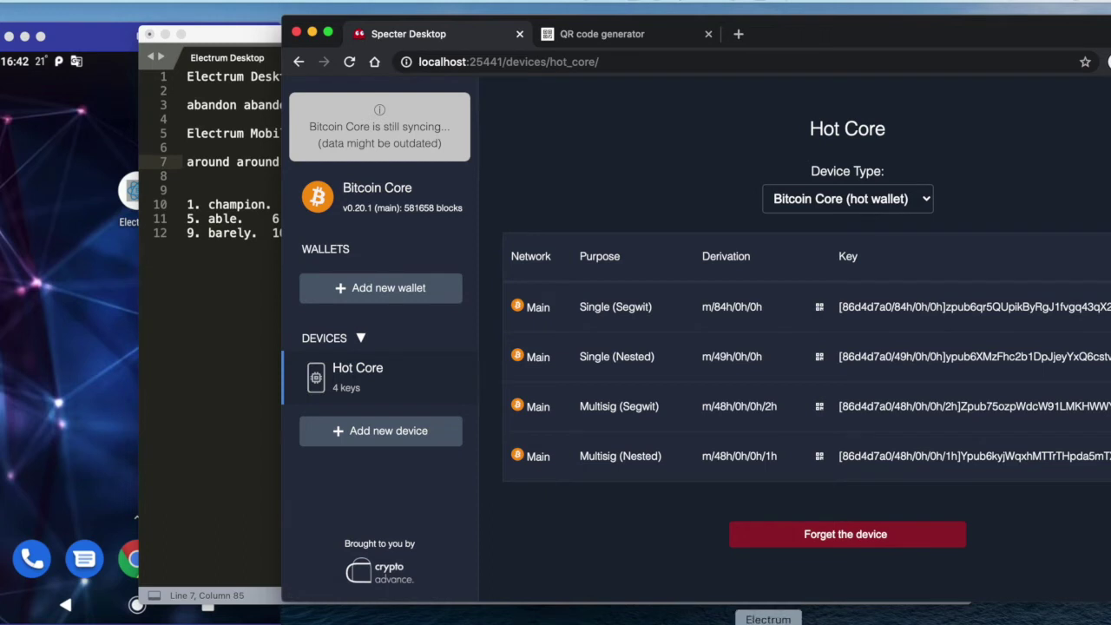
click(768, 621)
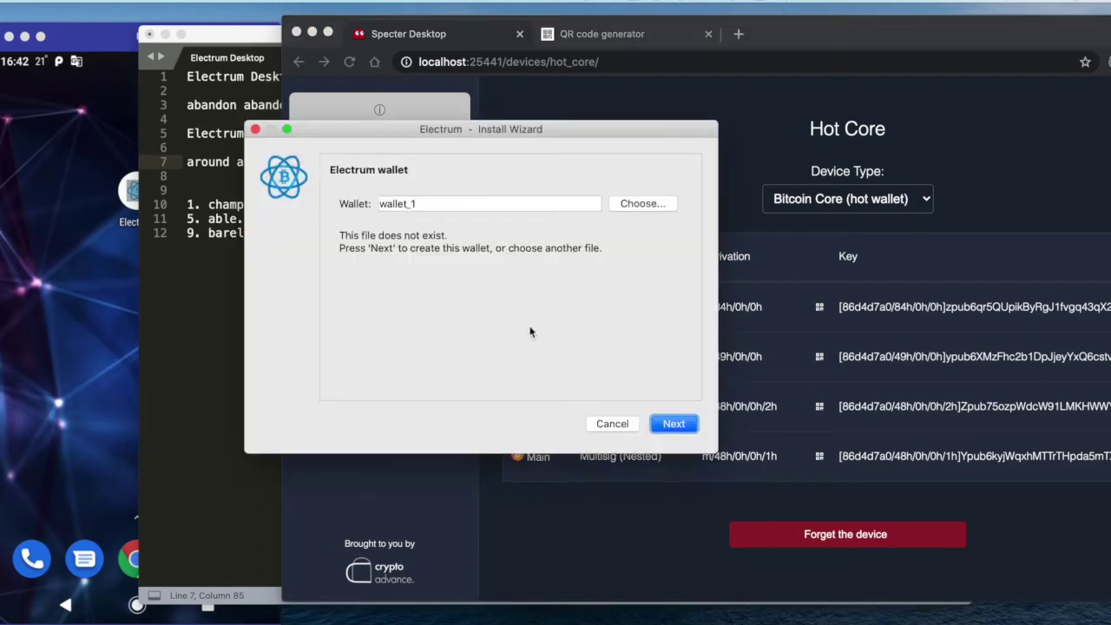
Rename the Electrum wallet file and choose a multi-signature wallet
double_click(457, 204)
text(multisig2of3)
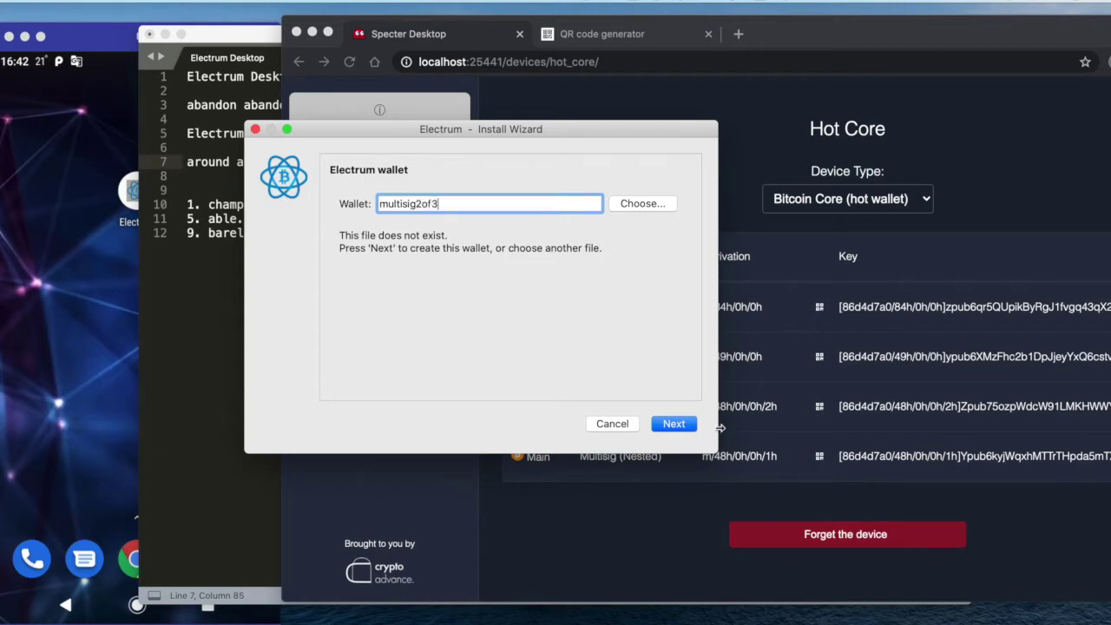
click(671, 427)
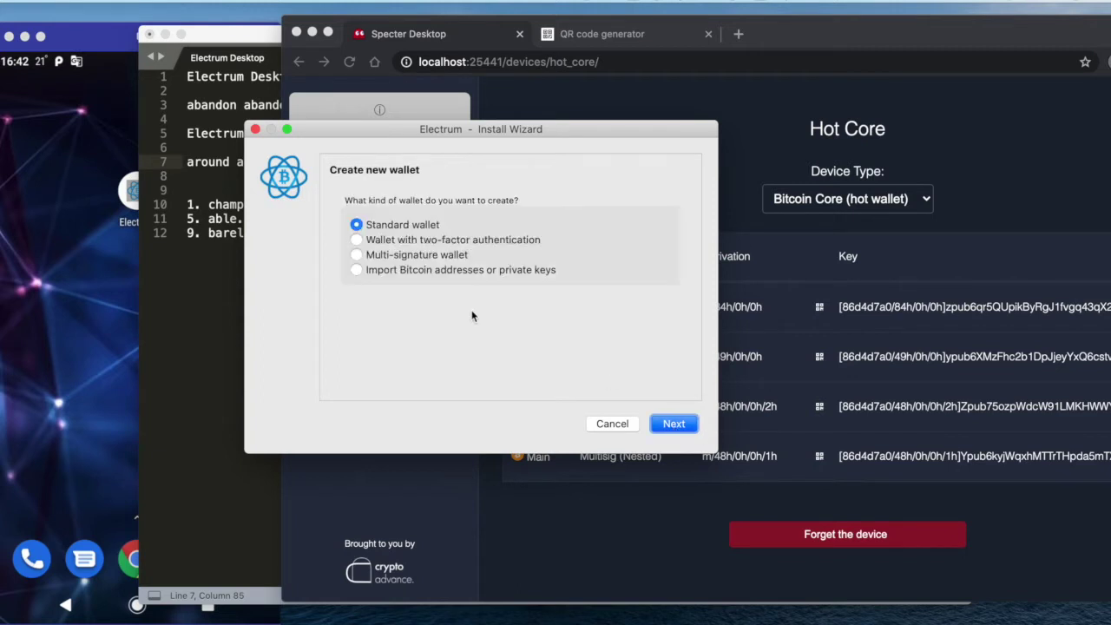
click(414, 255)
click(675, 423)
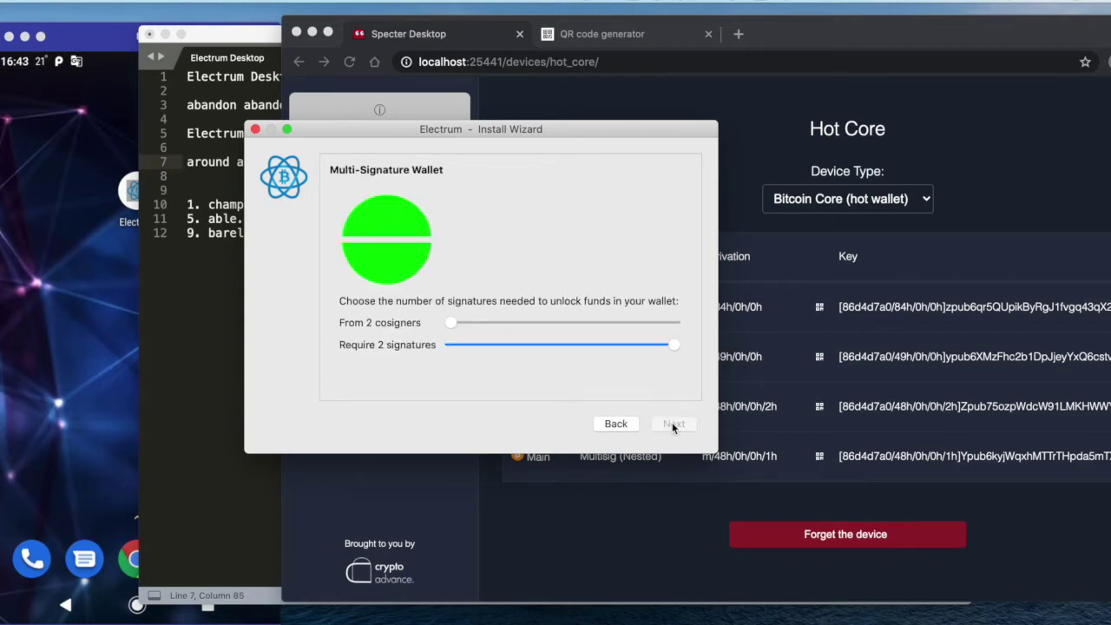
Set 3 cosigners and choose to restore the first cosigner from an existing seed
mouse_move(451, 323)
mouse_down()
mouse_move(483, 325)
mouse_move(473, 325)
mouse_up()
click(674, 424)
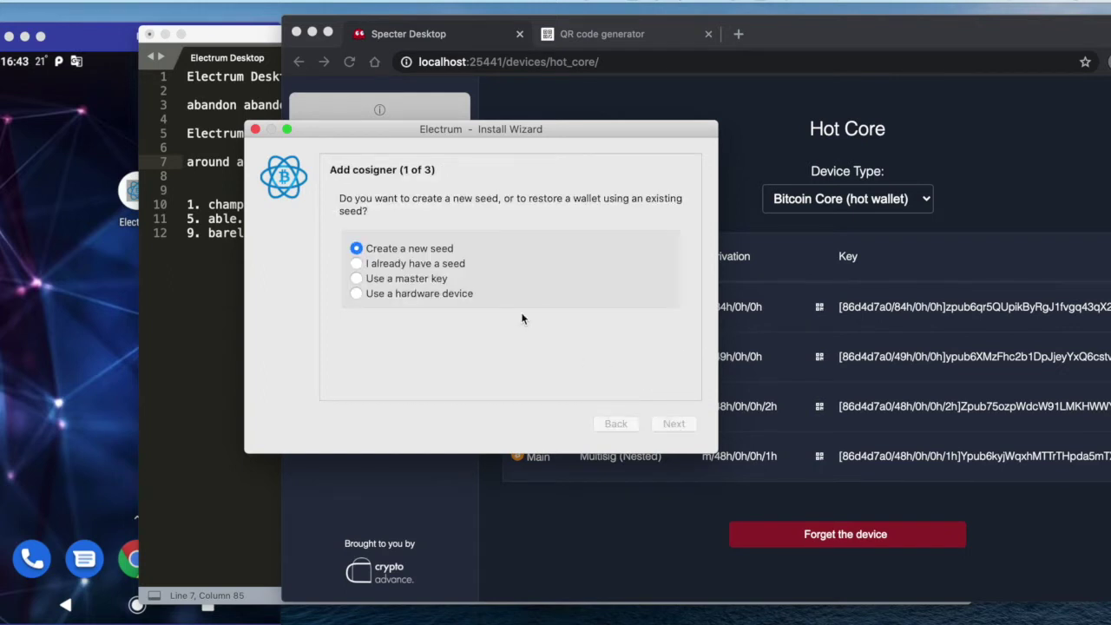
click(404, 264)
click(674, 423)
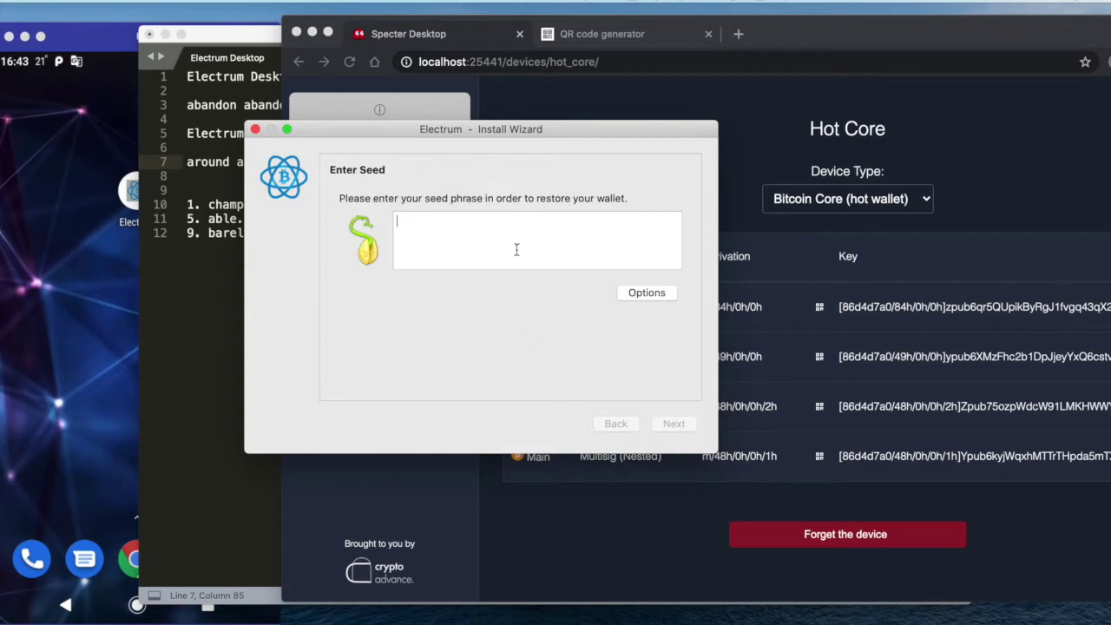
click(182, 136)
Copy the Electrum Desktop seed phrase from the notes into Electrum's seed box
click(223, 106)
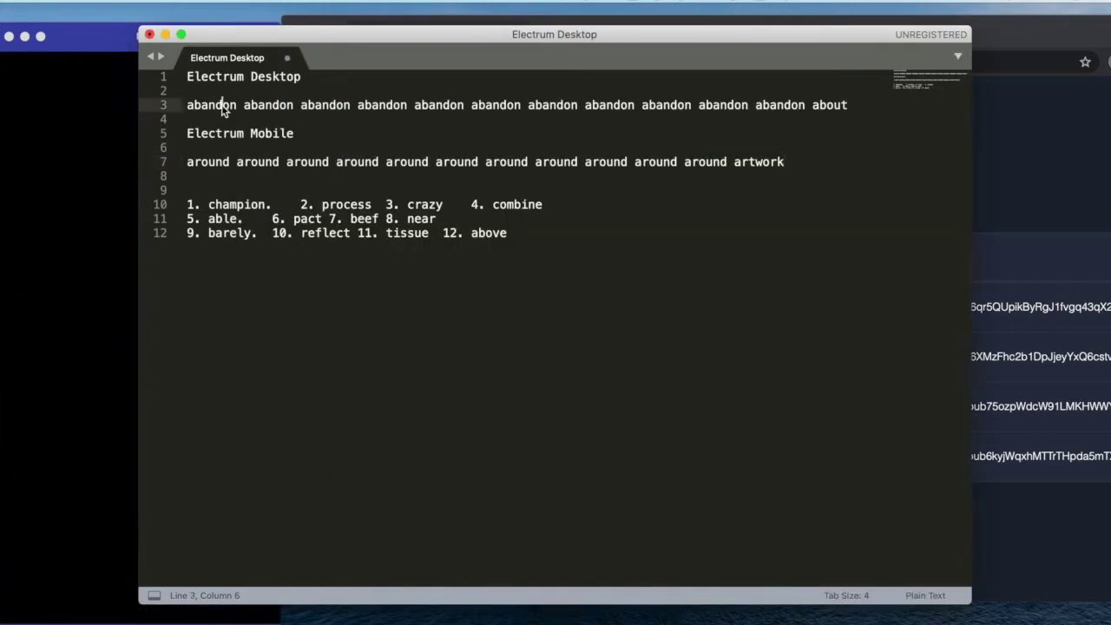
key(super+Right)
key(shift+super+Left)
key(super+c)
key(super+Tab)
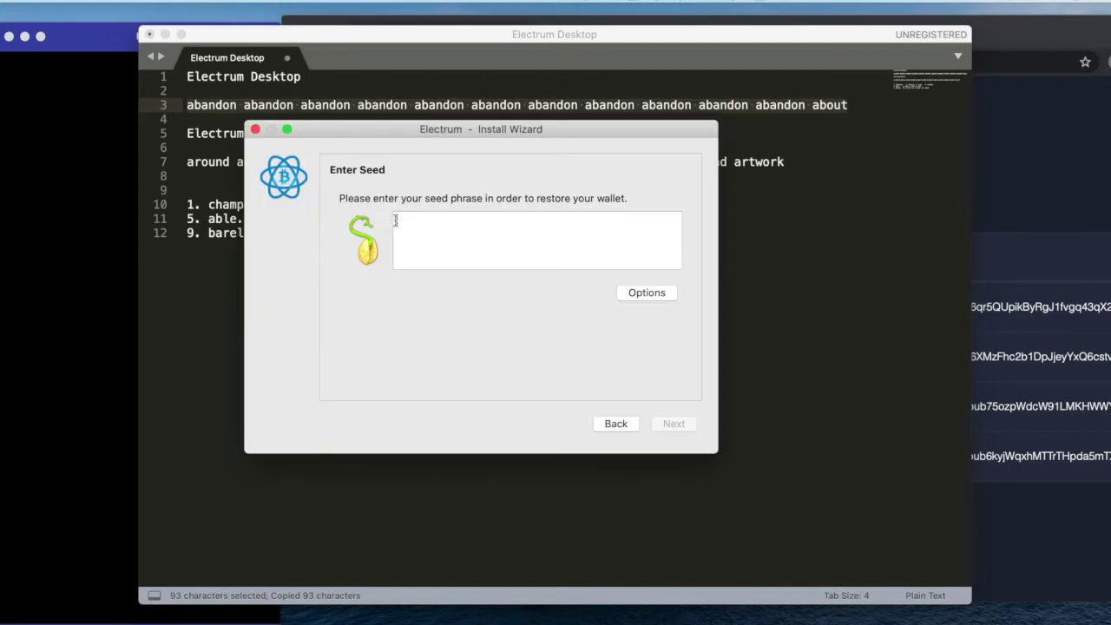
click(449, 240)
key(super+v)
Mark it as a BIP39 seed and accept native segwit multisig (p2wsh) with its derivation path
click(646, 293)
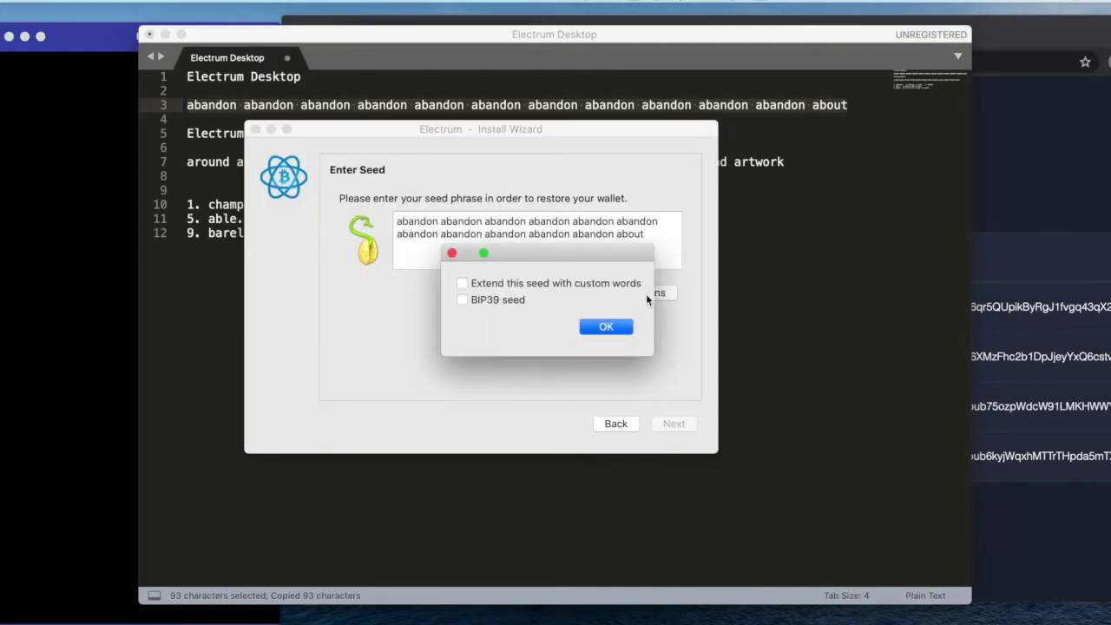
click(509, 301)
click(603, 327)
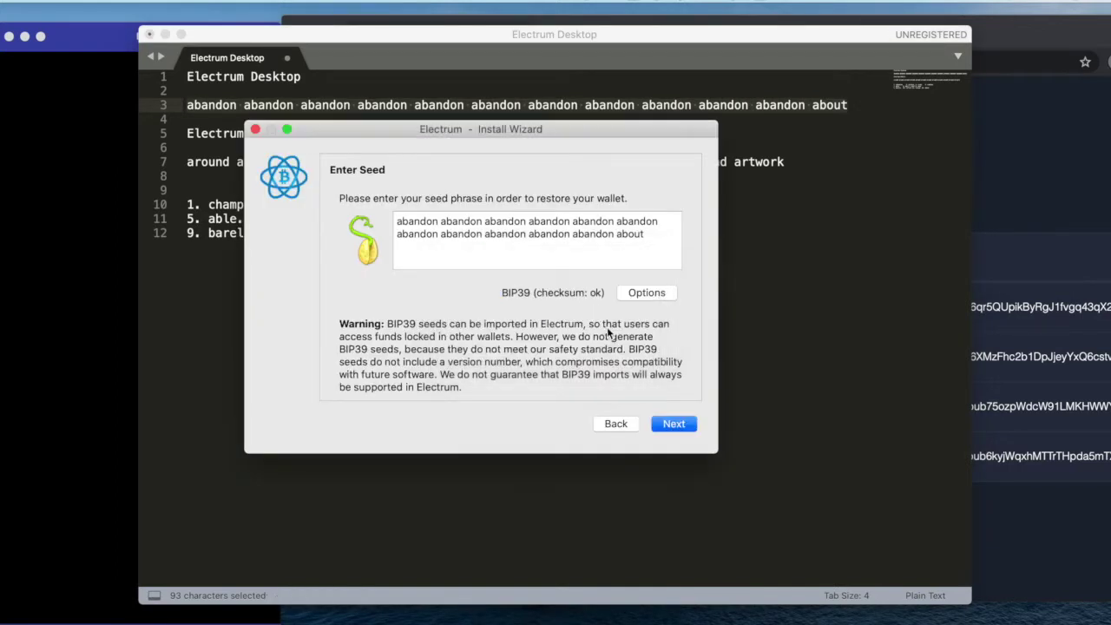
click(671, 425)
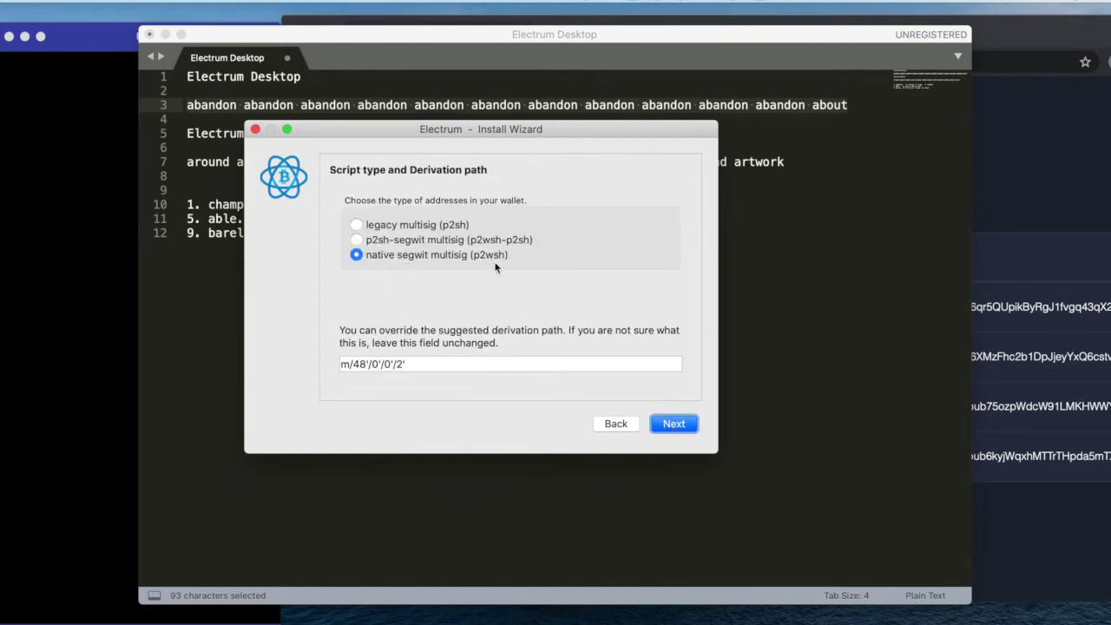
click(675, 425)
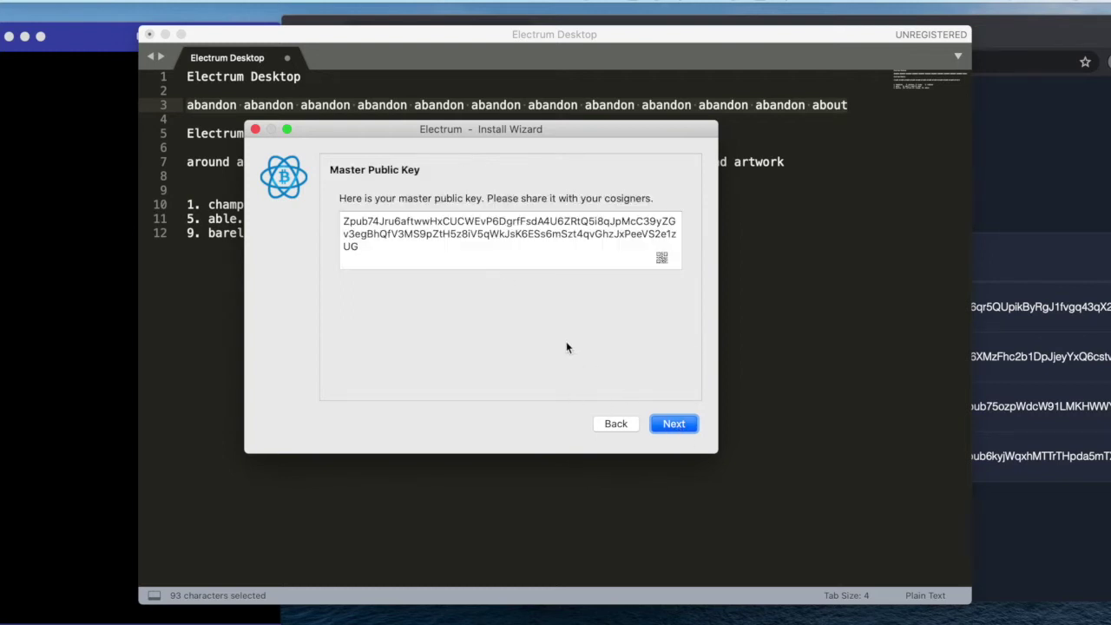
View the Zpub master public key as a QR code, then select the whole key
click(416, 245)
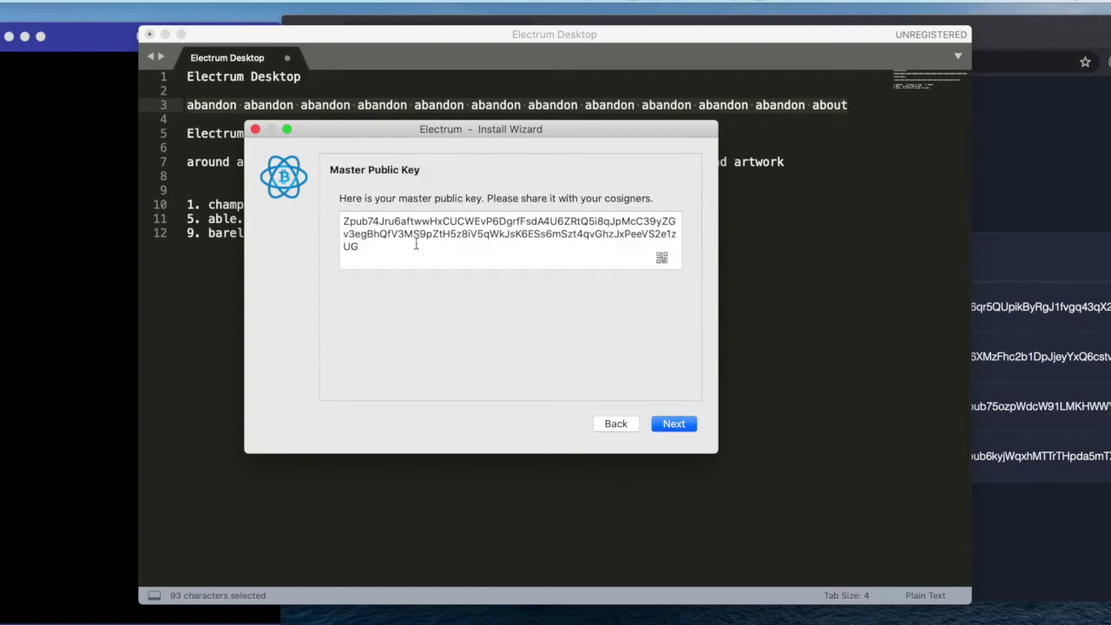
click(661, 257)
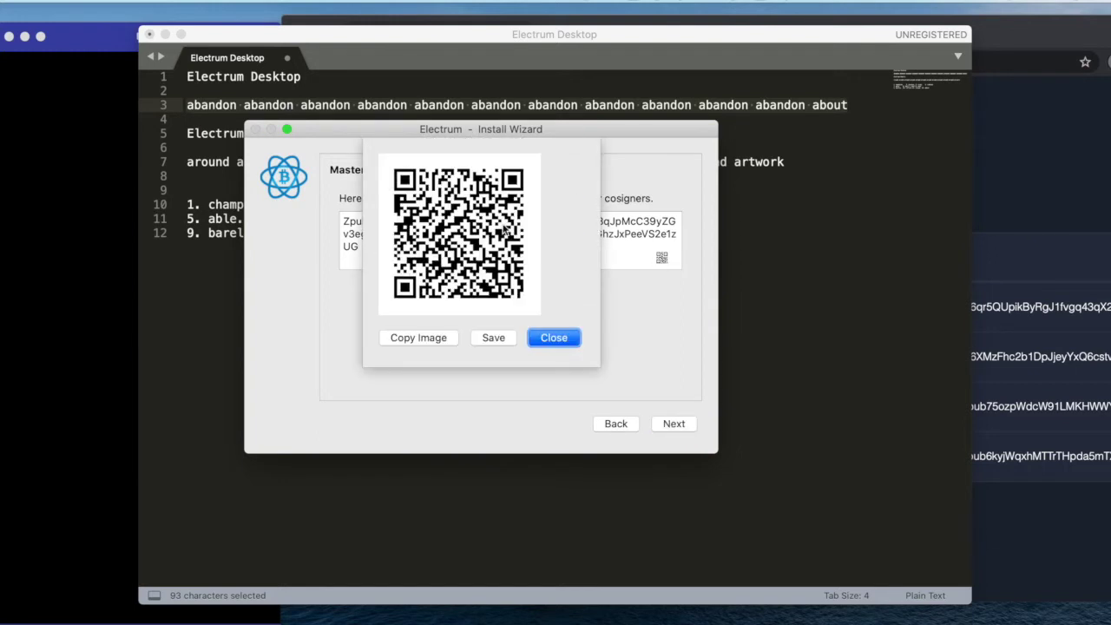
click(564, 340)
drag(441, 250, 296, 215)
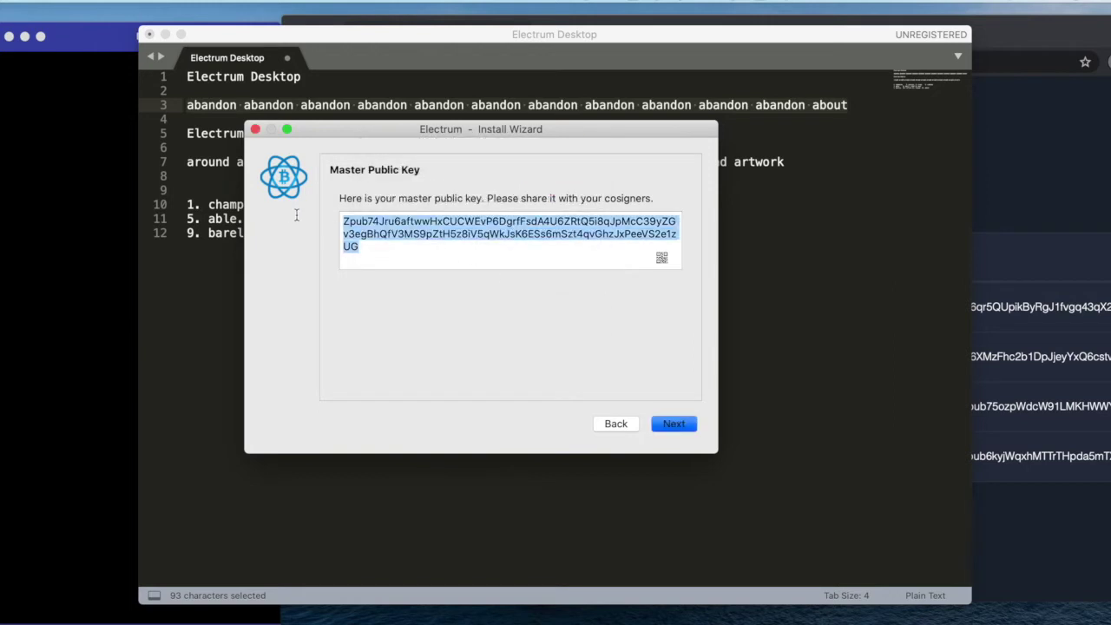
click(1028, 174)
Add an Electrum-type device named ElectrumDesktop from the pasted master public key
click(391, 432)
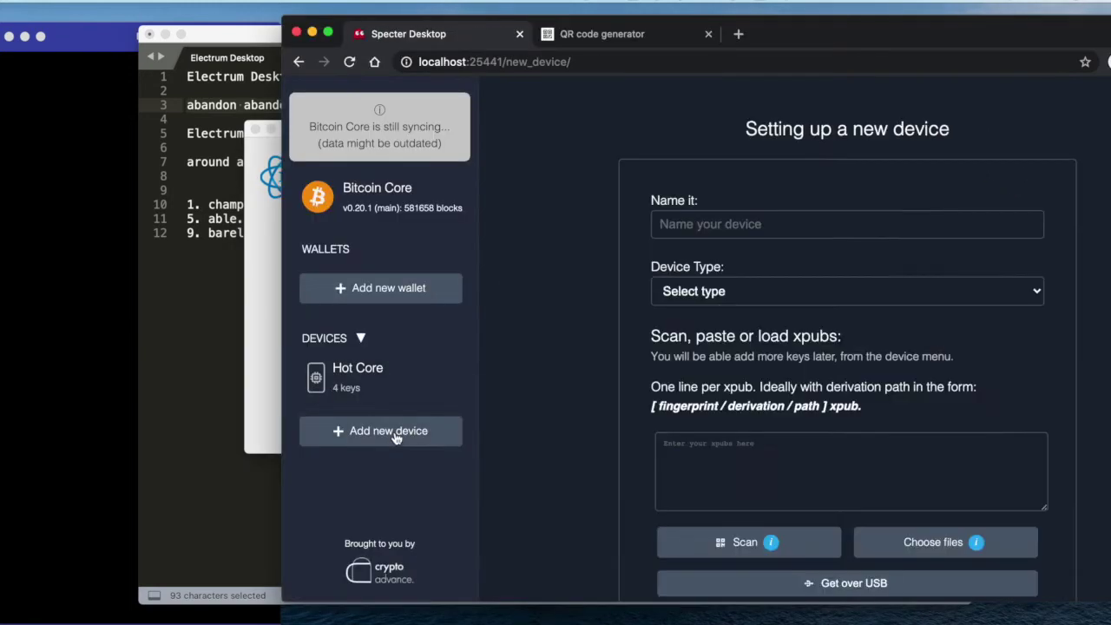
click(727, 227)
text(Electru)
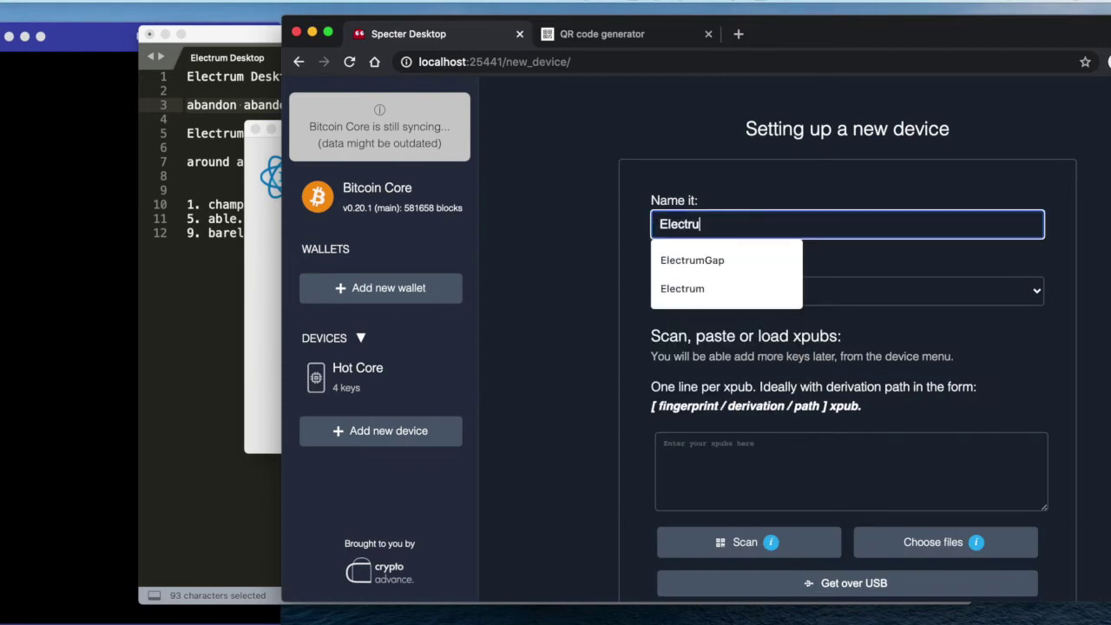
text(mDesktop)
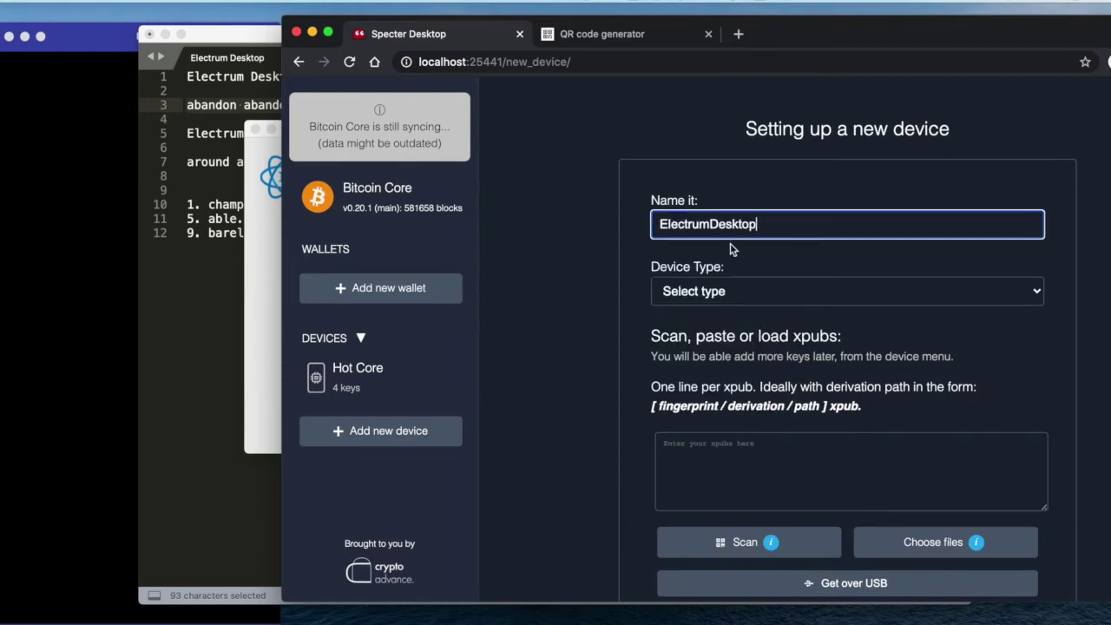
click(721, 294)
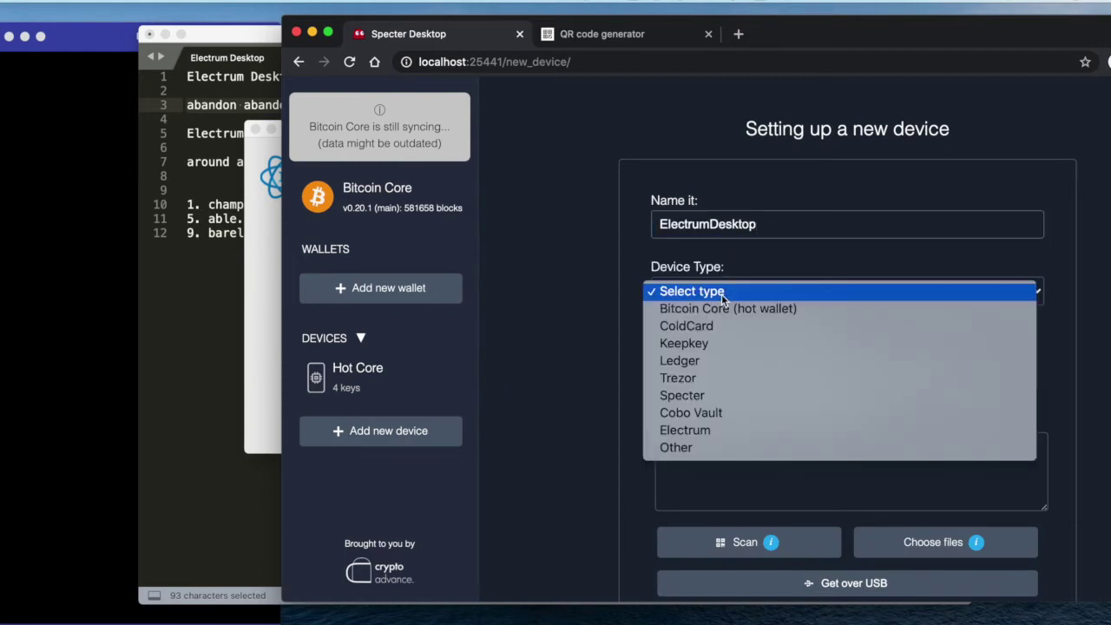
click(718, 431)
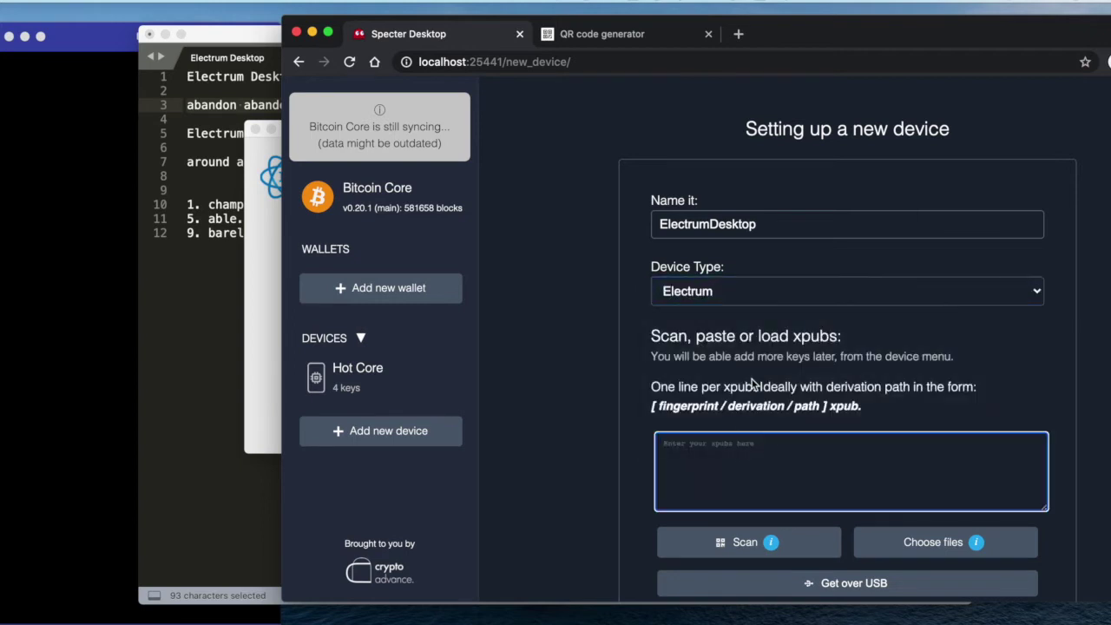
scroll(738, 382, down, 3)
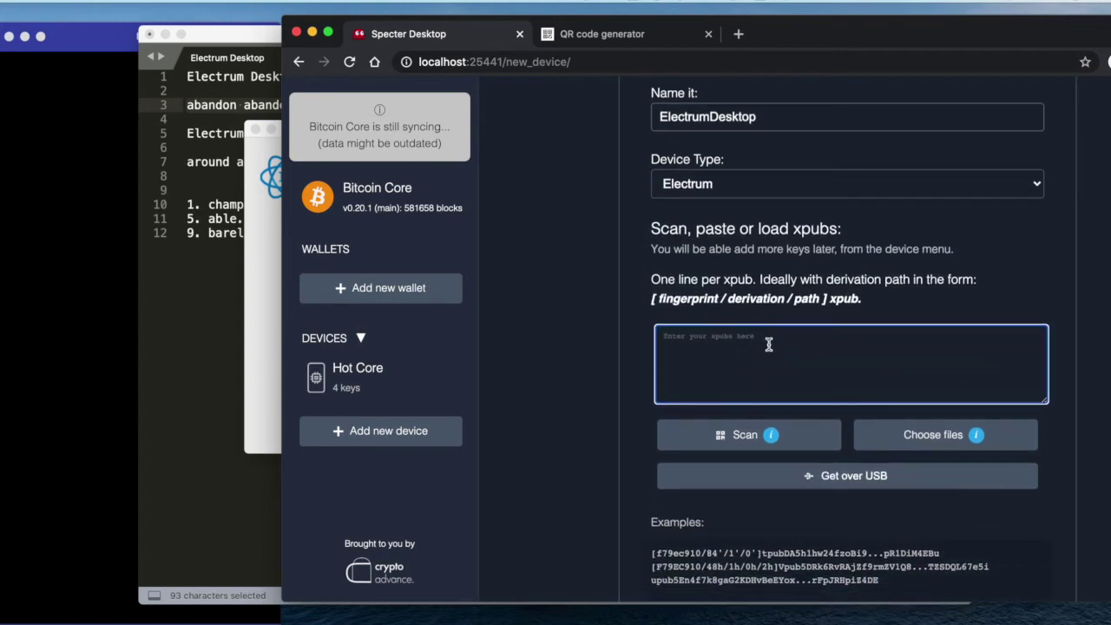
key(super+v)
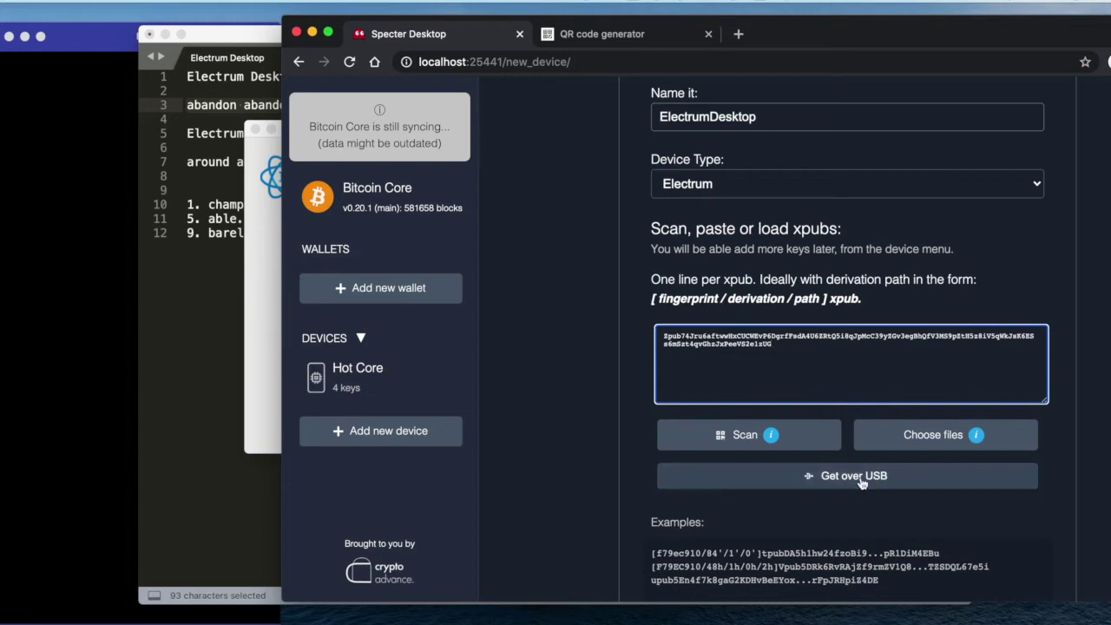
scroll(862, 483, down, 3)
click(858, 556)
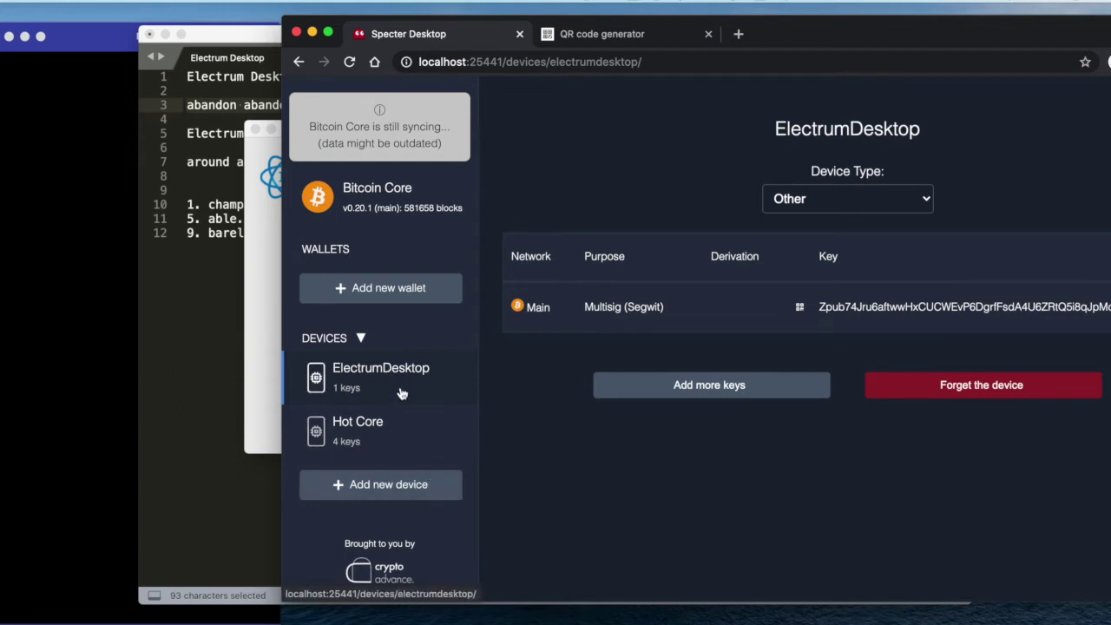
click(94, 292)
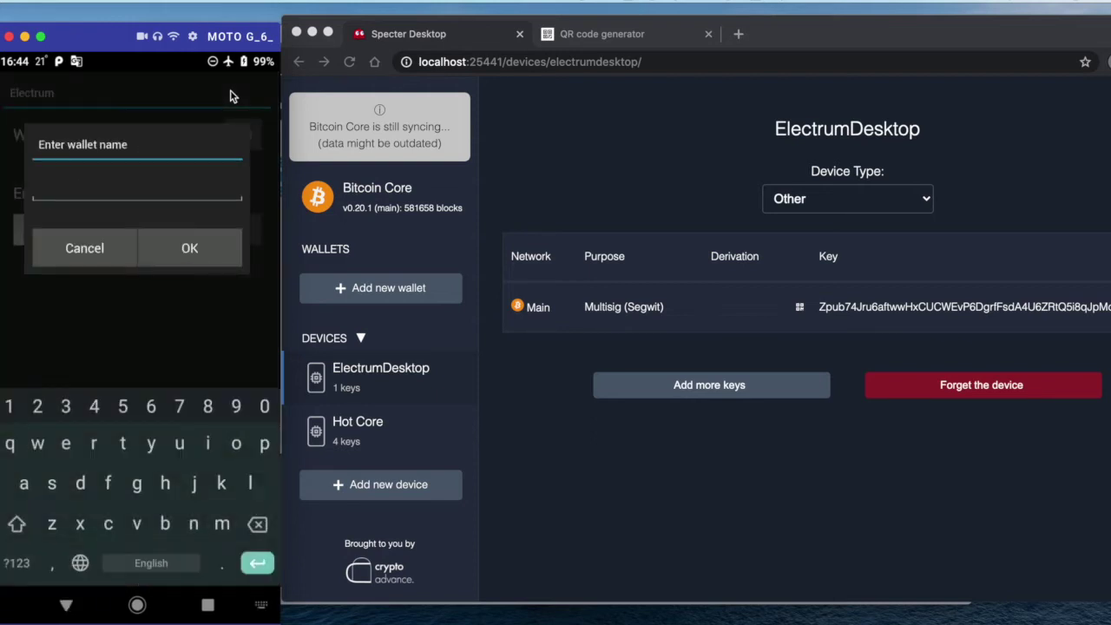
Name the phone's new Electrum wallet msig2of3 and bring up the seed notes
text(msig2of)
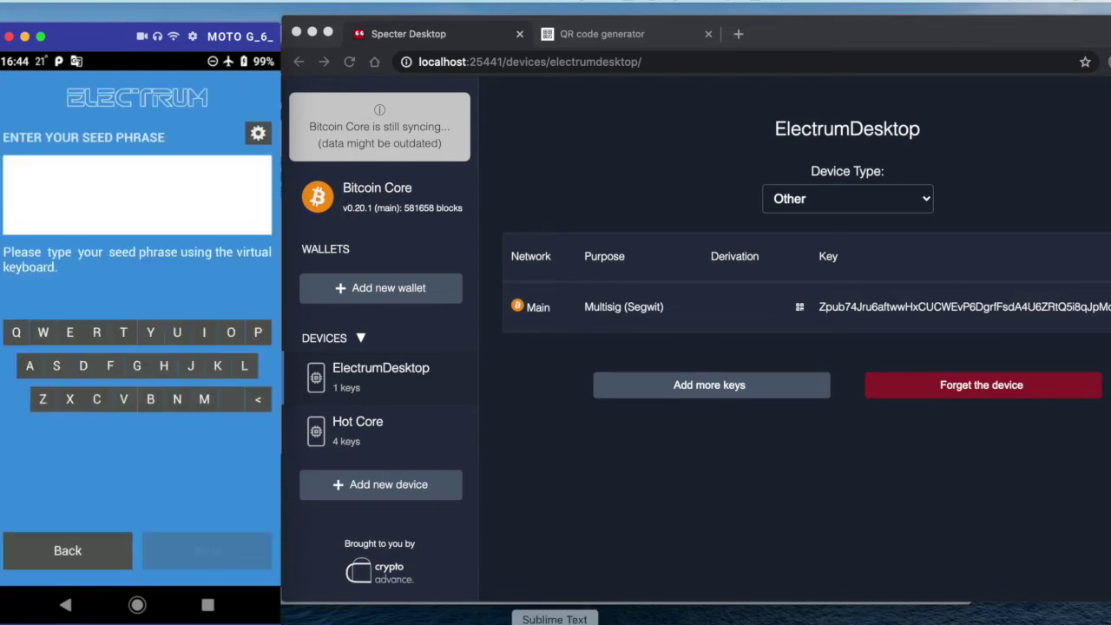
click(581, 613)
Clear the seed line selection in the notes and return to the phone emulator
click(250, 173)
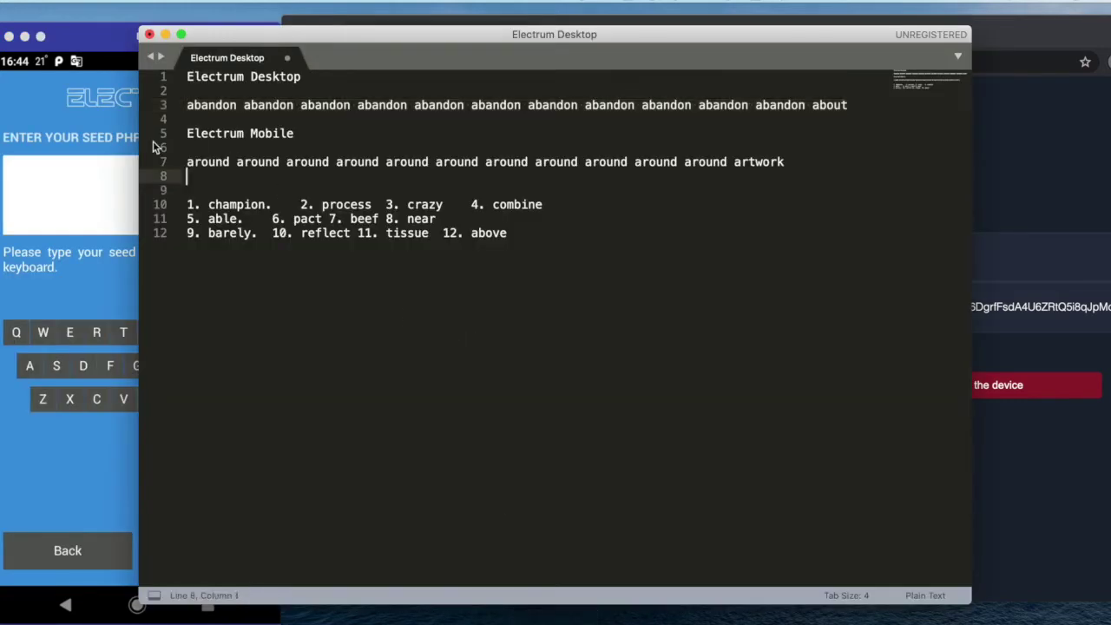
click(74, 114)
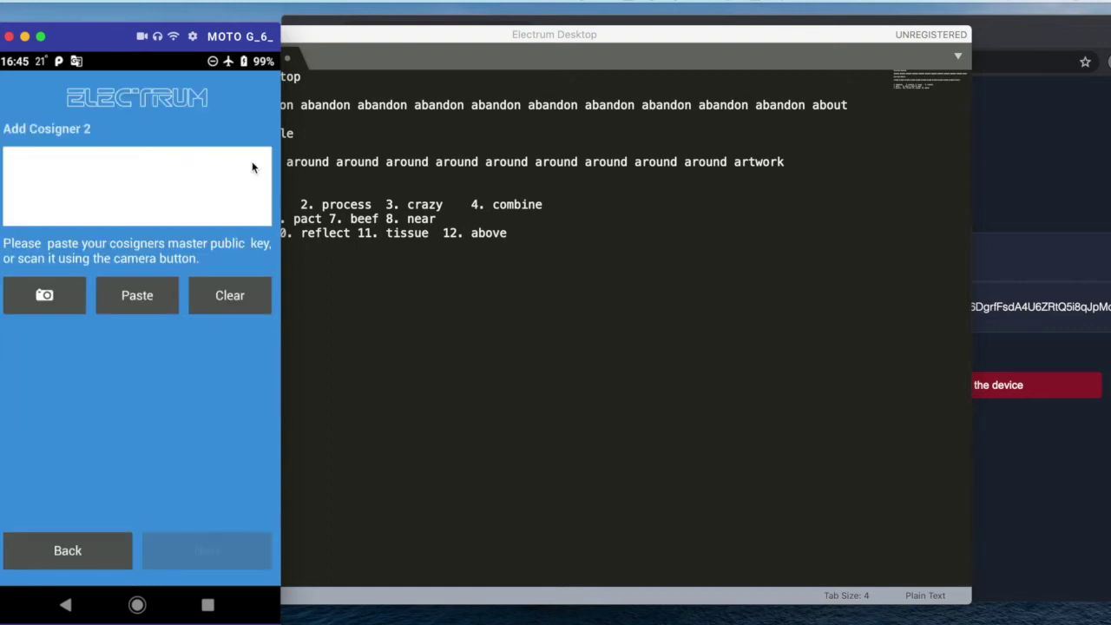
Show the ElectrumDesktop key's QR code in Specter beside the phone for scanning as cosigner 2
click(992, 179)
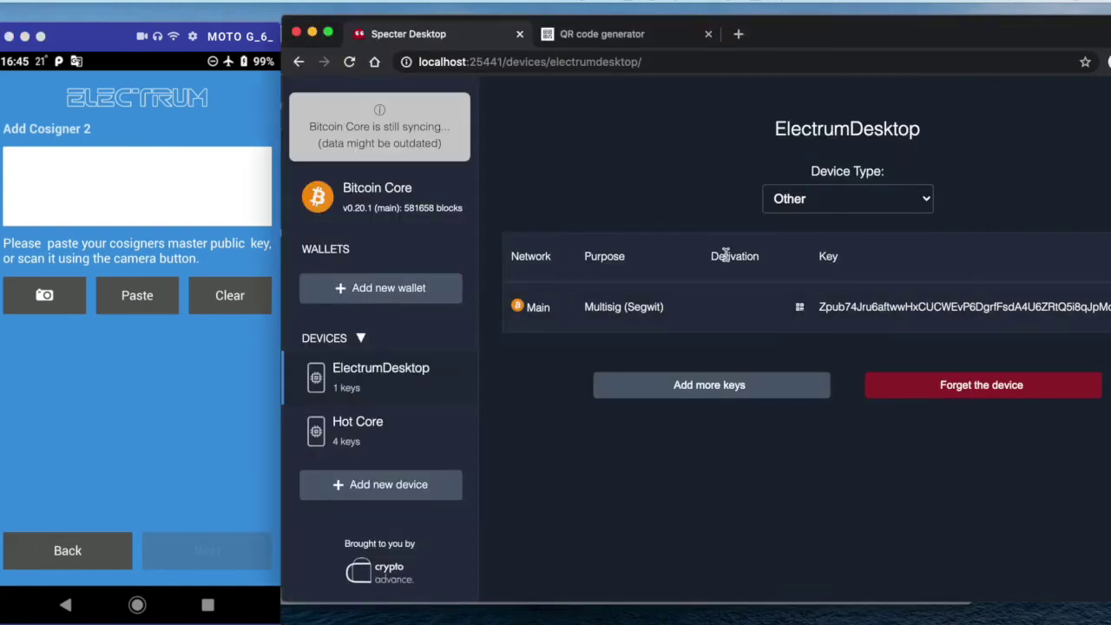
mouse_move(804, 321)
drag(870, 40, 751, 42)
mouse_move(677, 309)
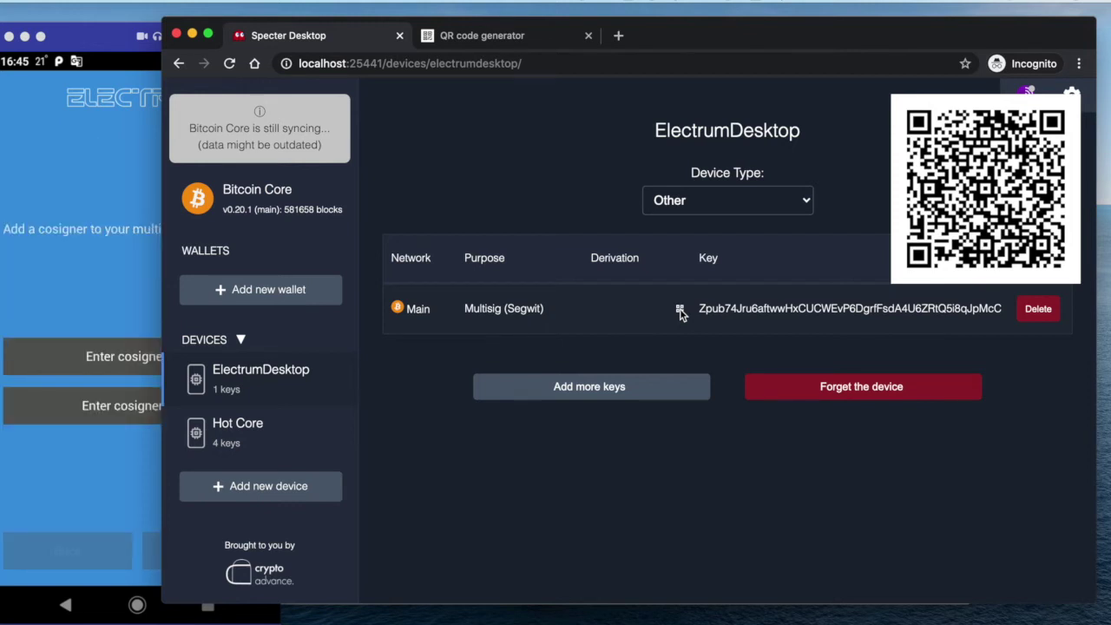
Open the Hot Core device's keys and clear the phone's cosigner key field
click(280, 427)
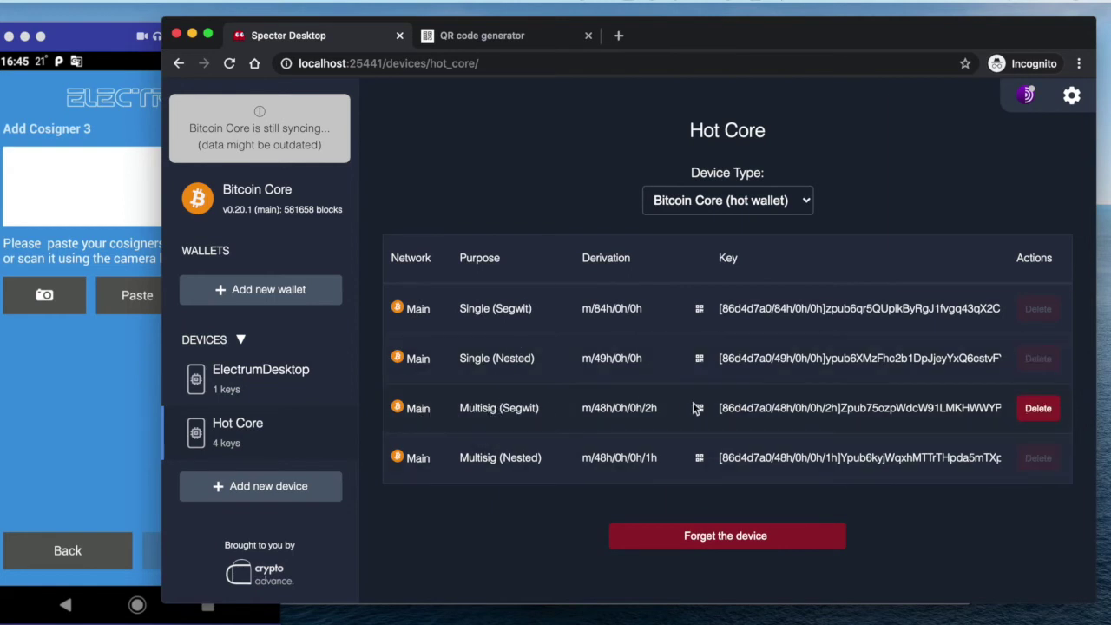
mouse_move(700, 408)
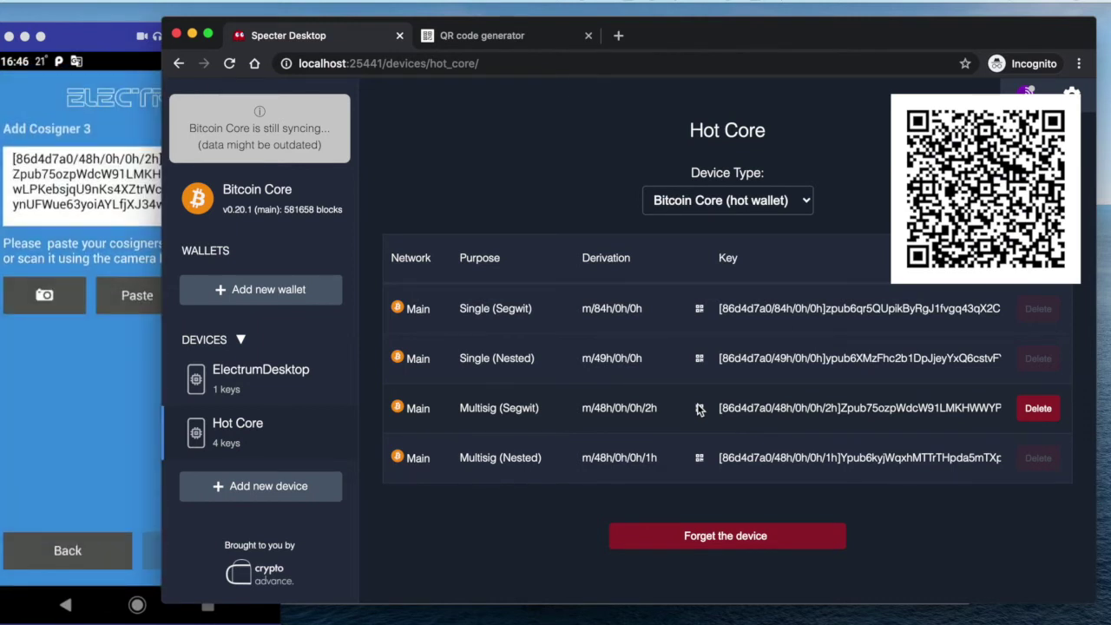
click(83, 238)
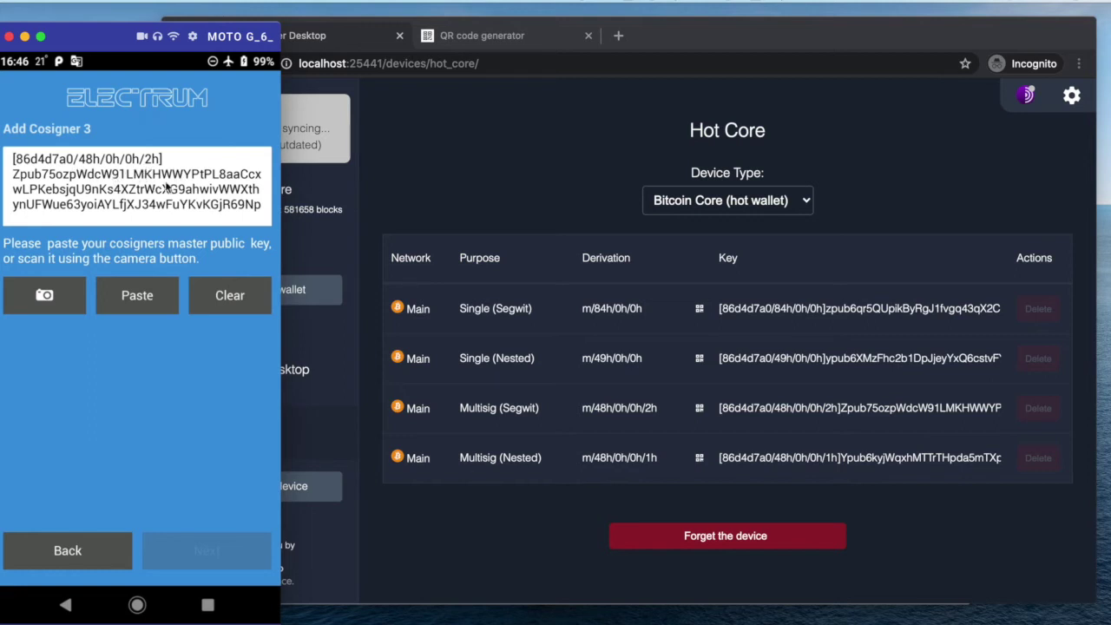
key(ctrl+a)
key(BackSpace)
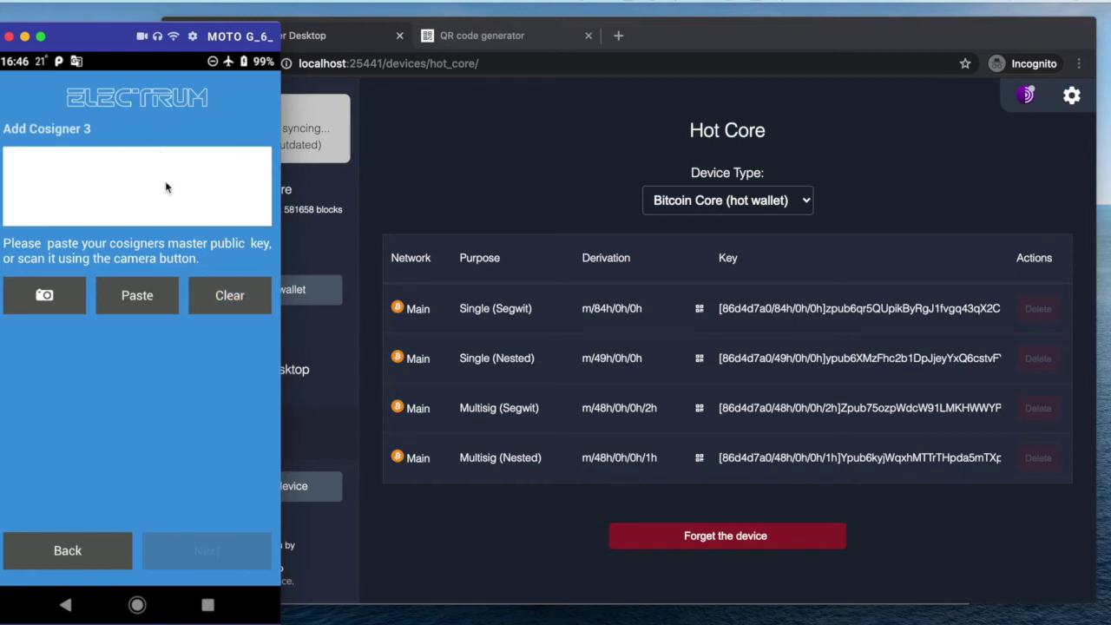
Copy the Hot Core Multisig (Segwit) key in Specter Desktop
click(563, 190)
click(699, 407)
click(706, 390)
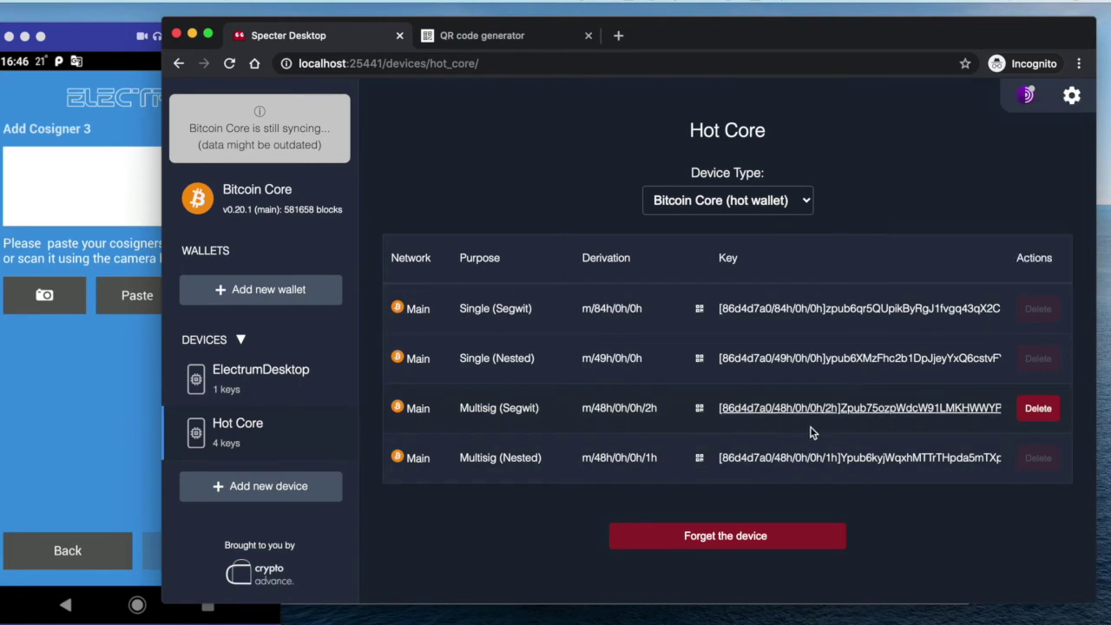
click(868, 409)
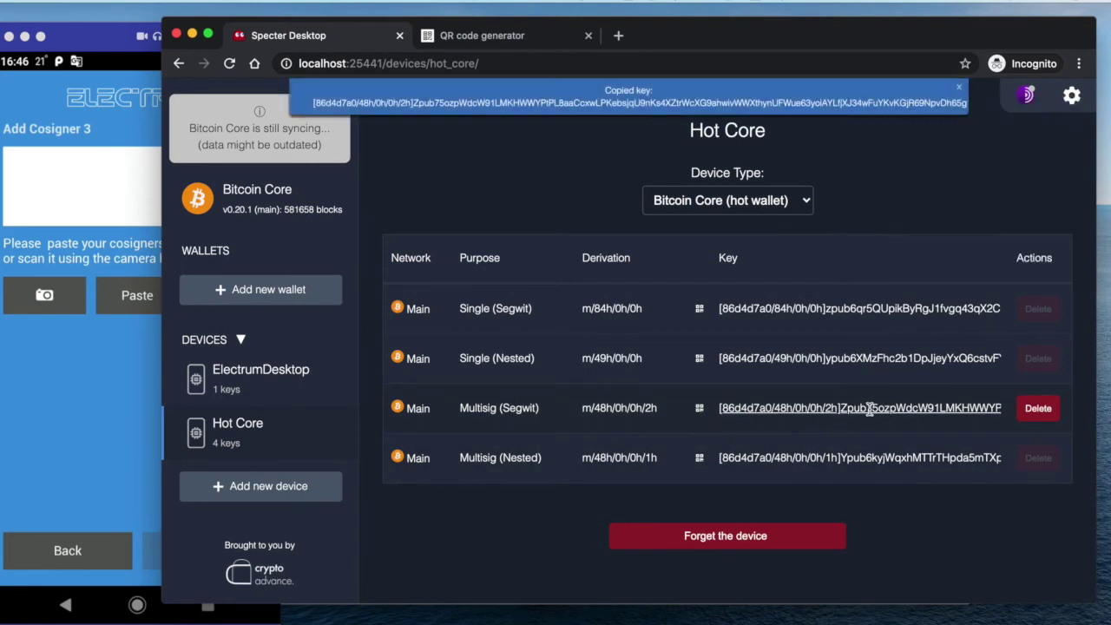
Paste the Hot Core key into the QR code generator and delete its [86d4d7a0/48h/0h/0h/2h] prefix
click(500, 38)
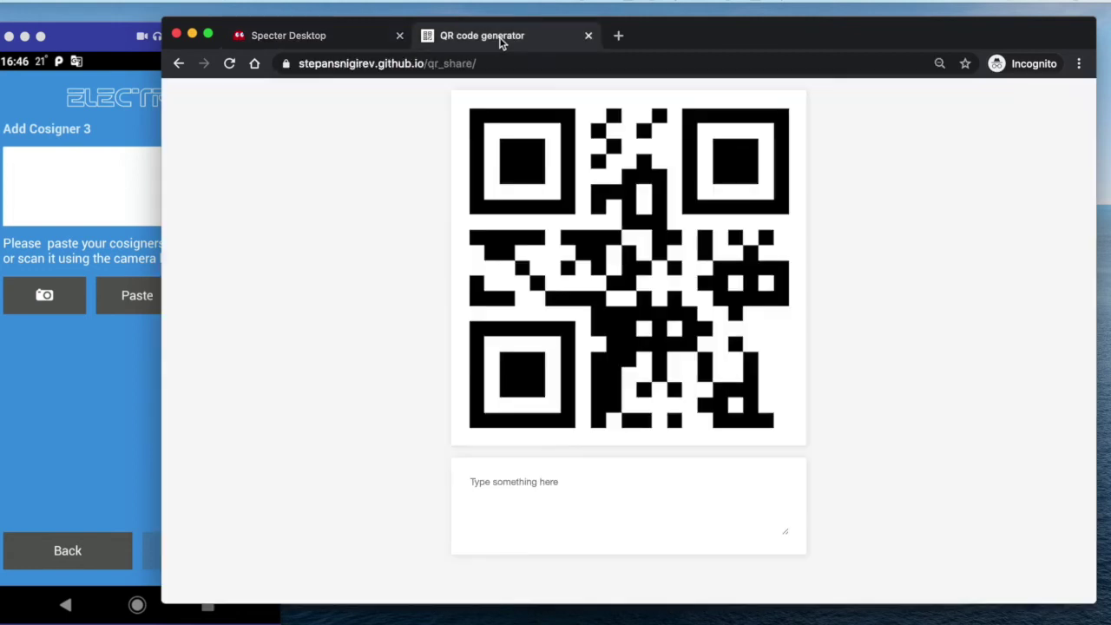
click(543, 488)
key(super+v)
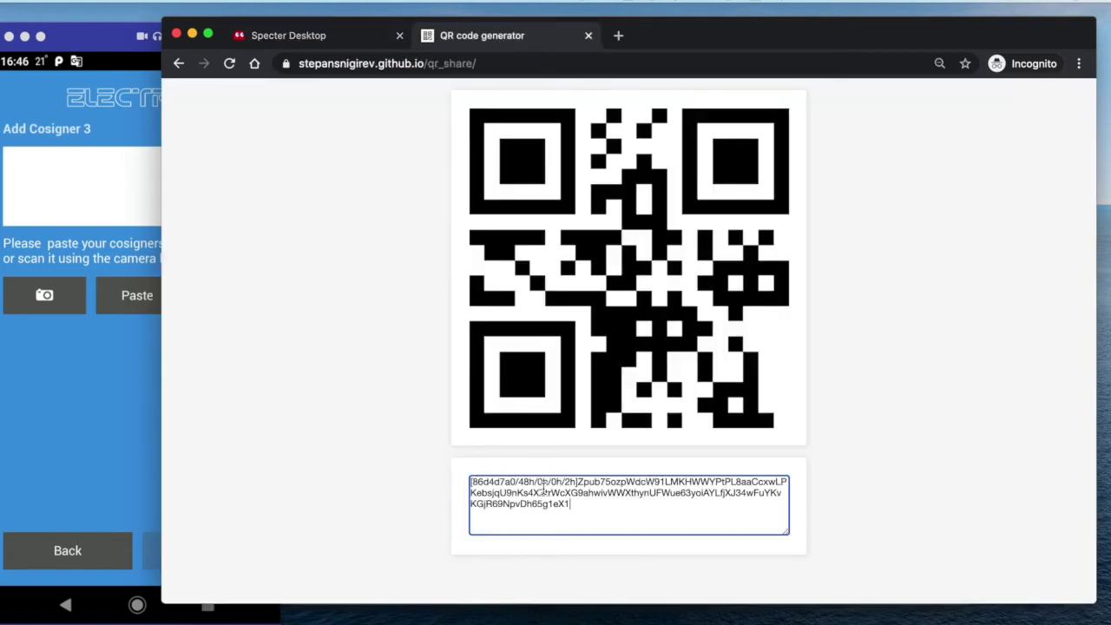
drag(577, 481, 446, 485)
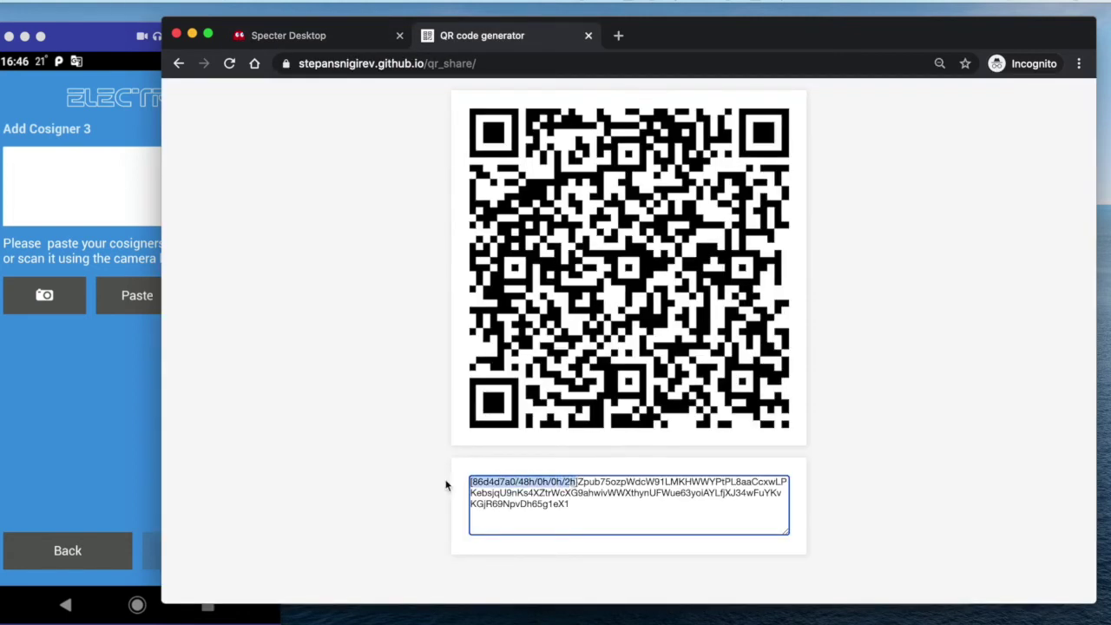
key(Delete)
key(Delete)
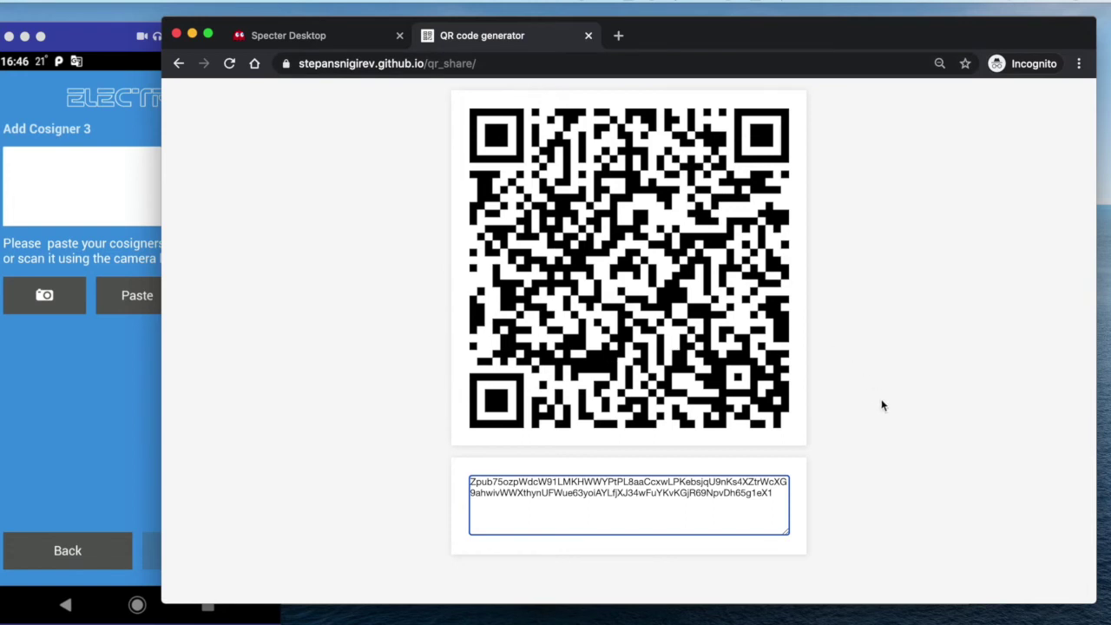
Check the remaining Zpub text, then return to phone Electrum for Cosigner 3
triple_click(597, 484)
click(634, 497)
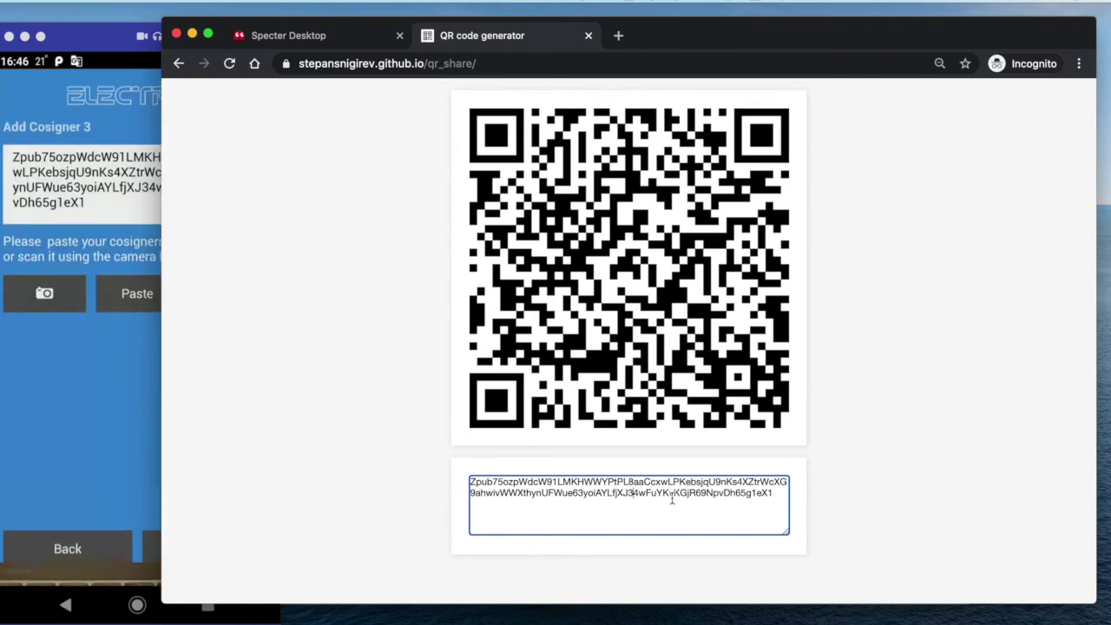
click(95, 396)
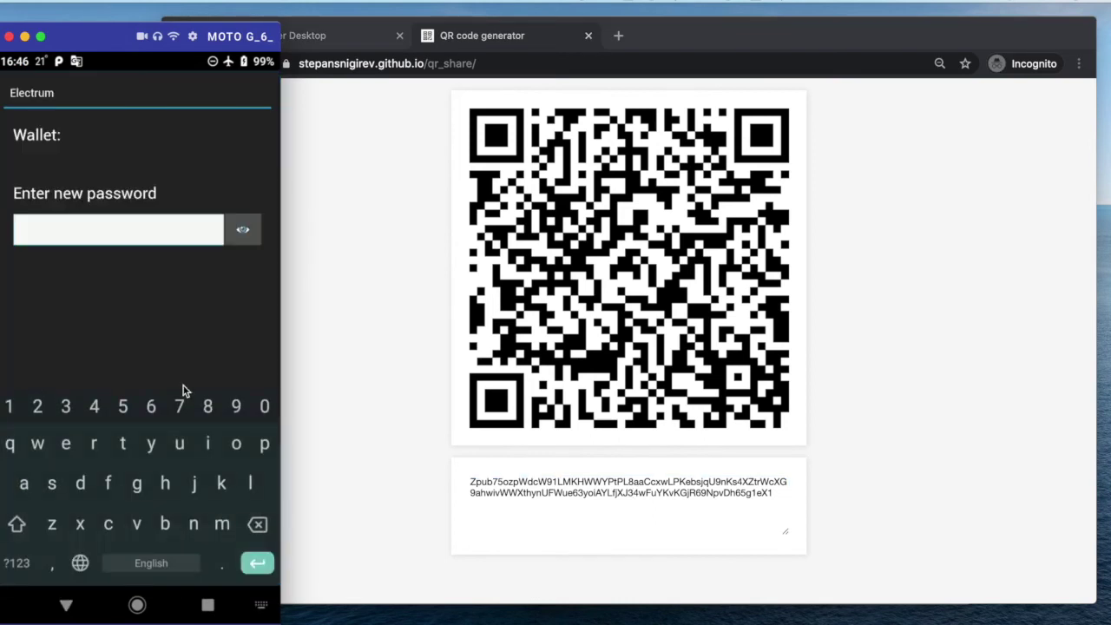
Enter and confirm a password for the phone Electrum wallet
text(123456)
key(Return)
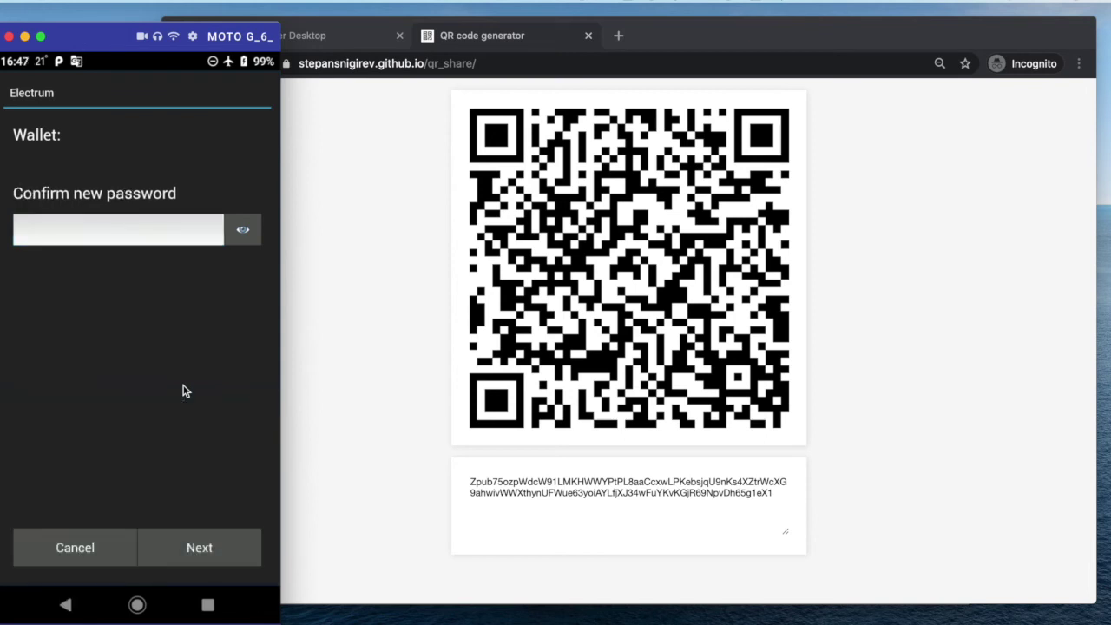
text(12345)
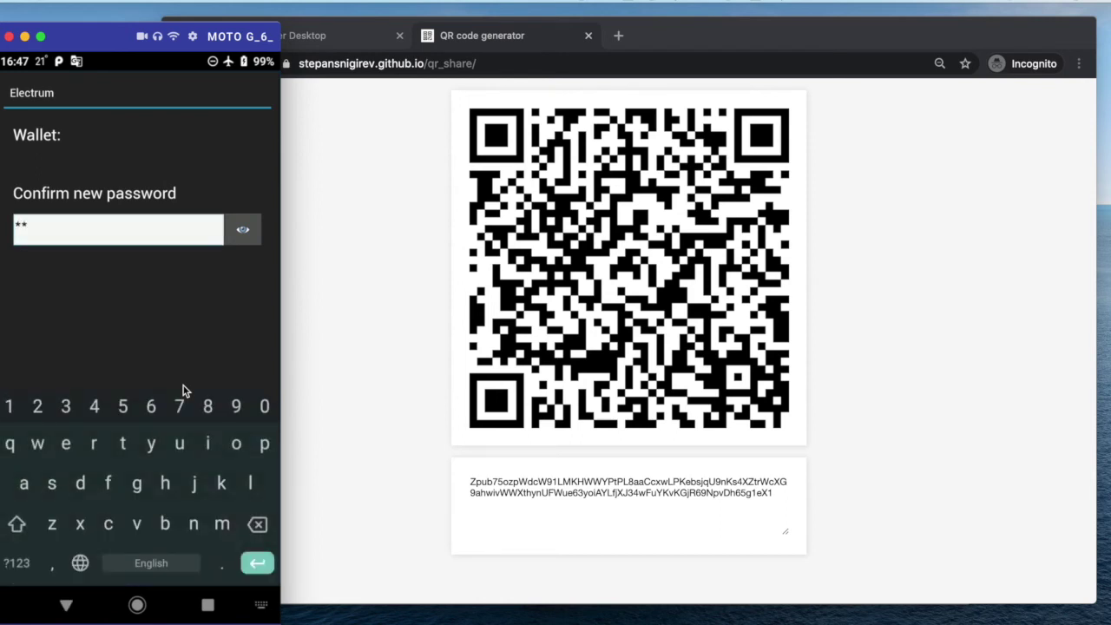
key(Return)
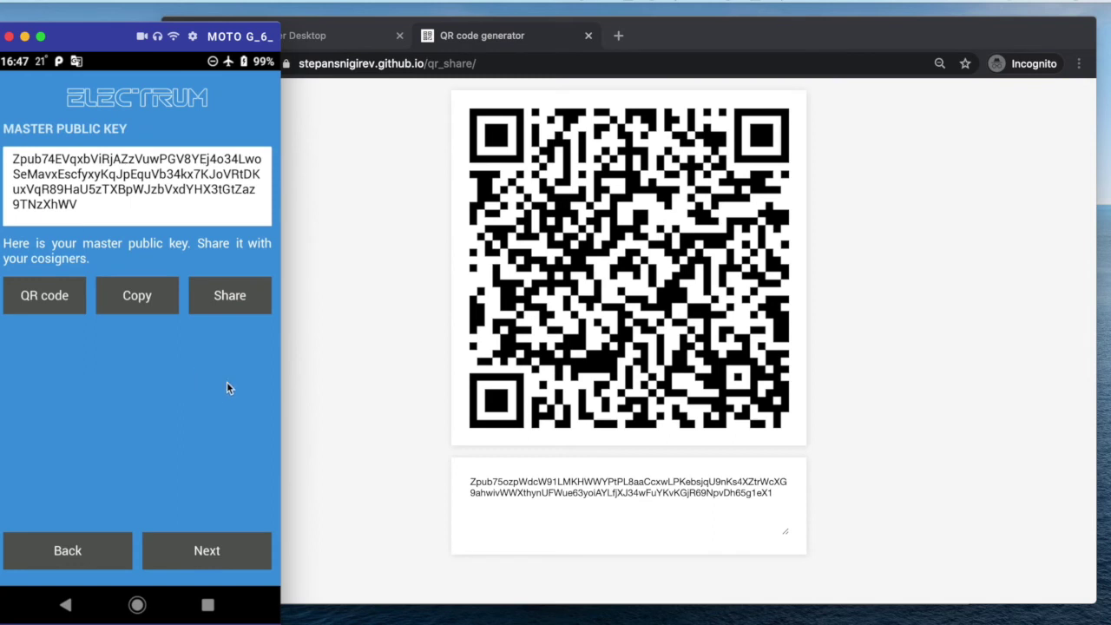
Show the phone wallet's master public key as a QR code
click(390, 278)
click(338, 42)
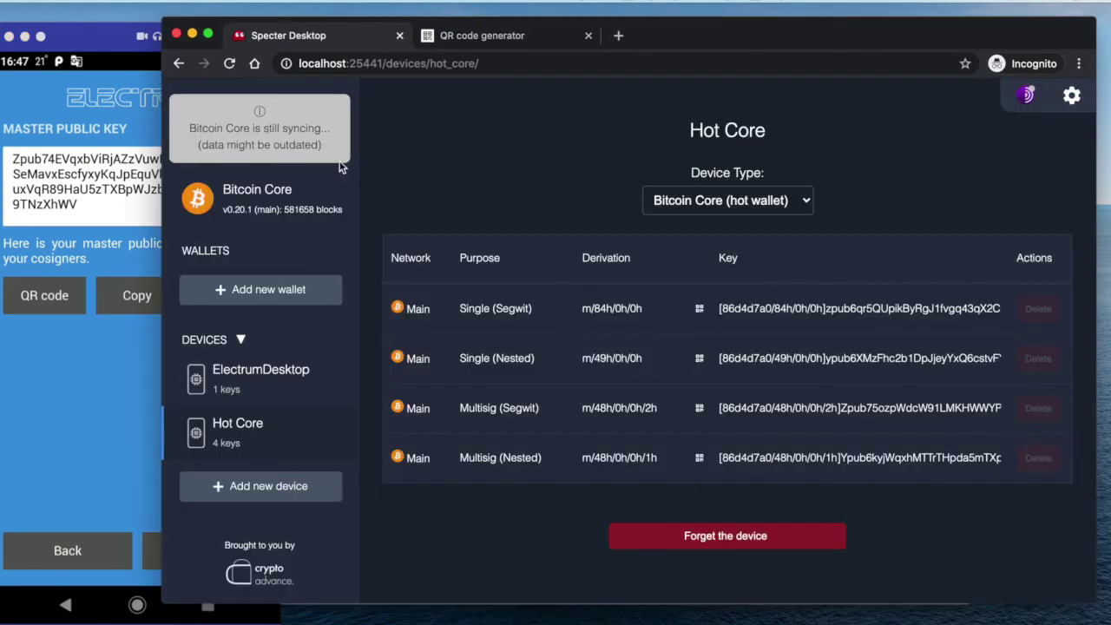
click(111, 413)
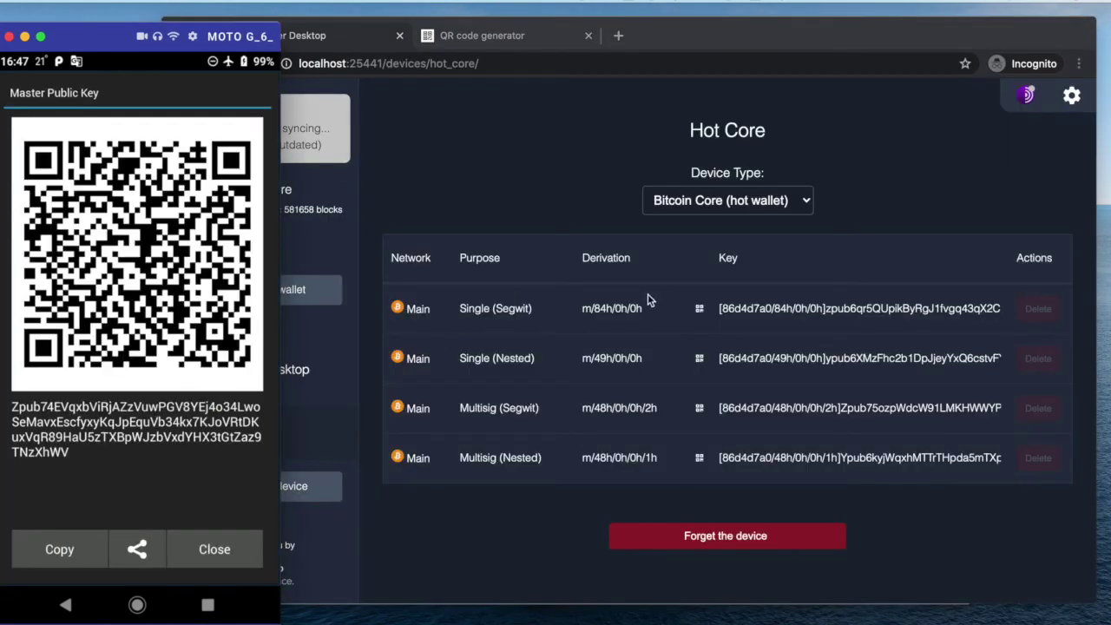
click(595, 189)
Start a new Specter device named ElectrumMobile
click(260, 488)
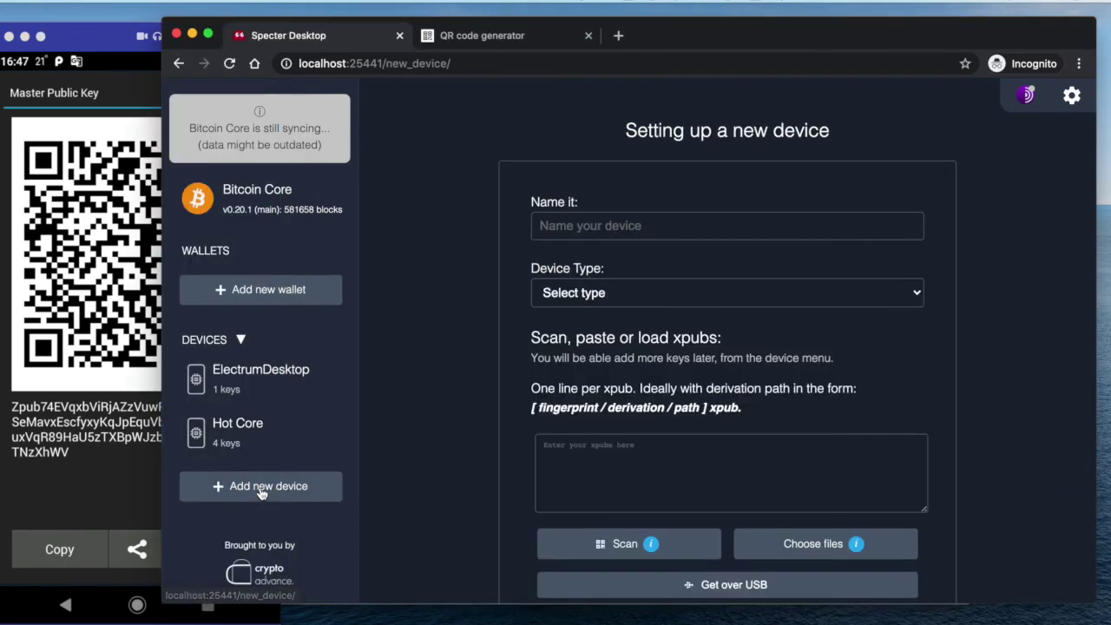
click(604, 228)
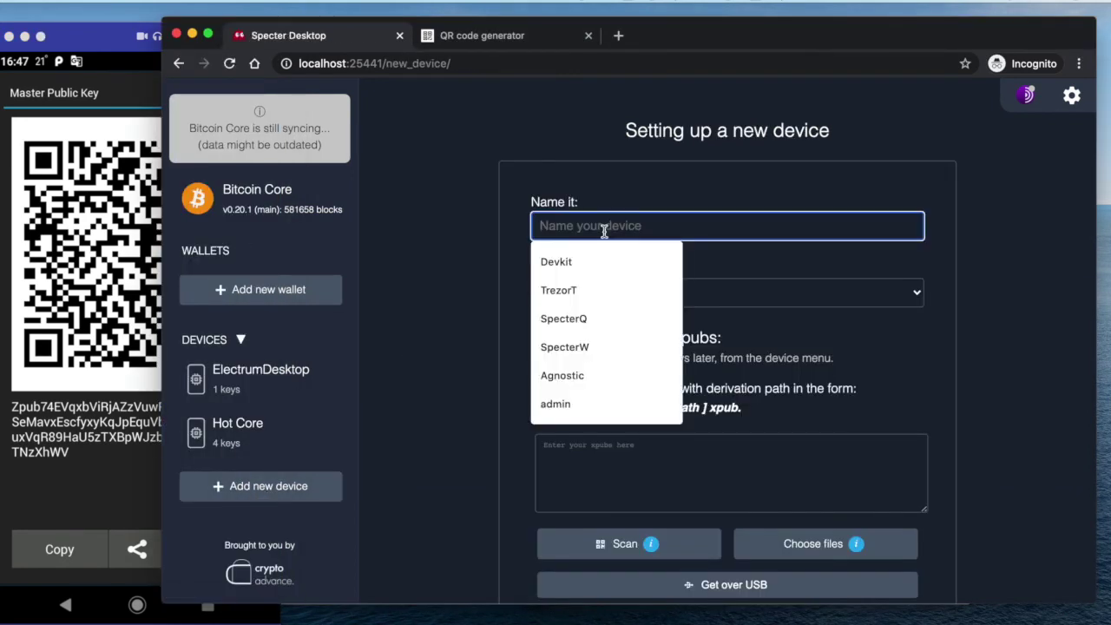
text(ElectrumMobile)
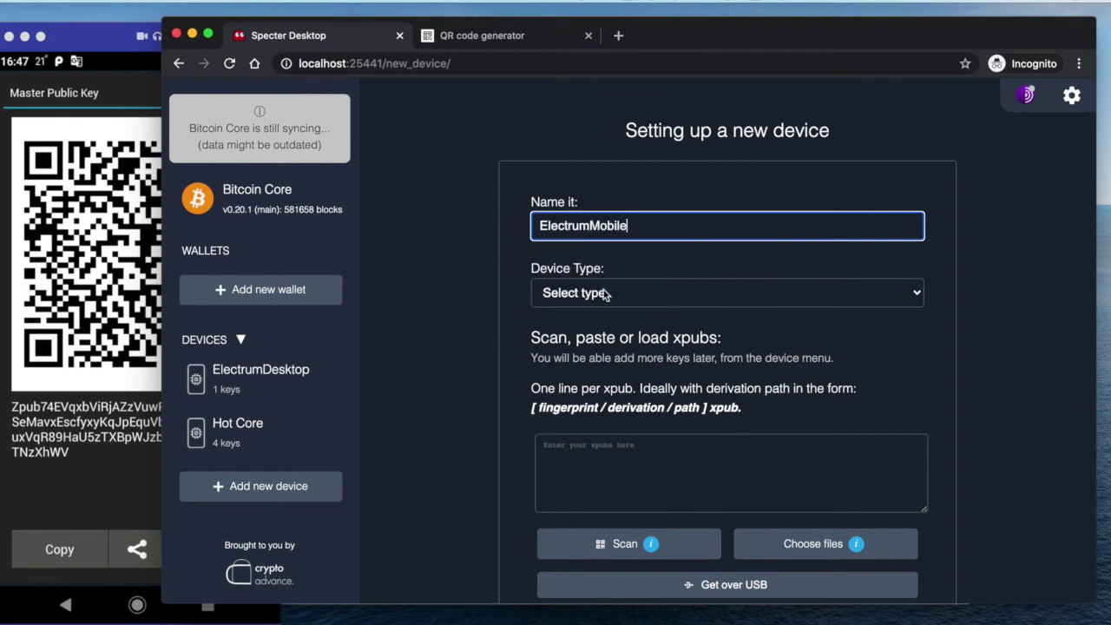
Set the device type to Electrum, scan the phone's Zpub QR, and save the device
click(606, 295)
click(611, 432)
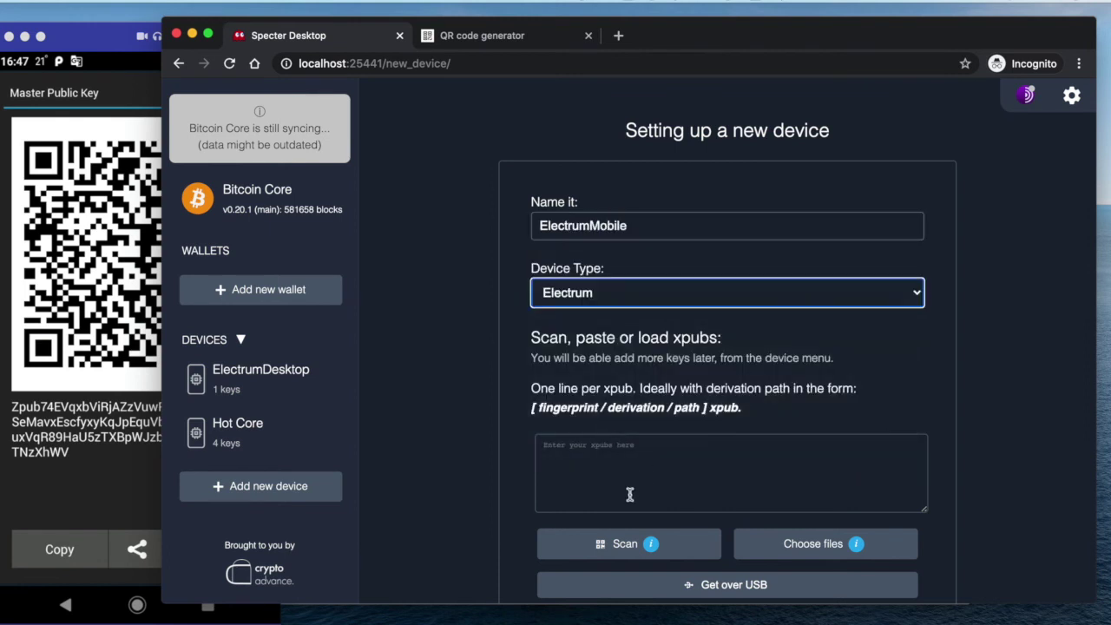
click(630, 493)
click(626, 537)
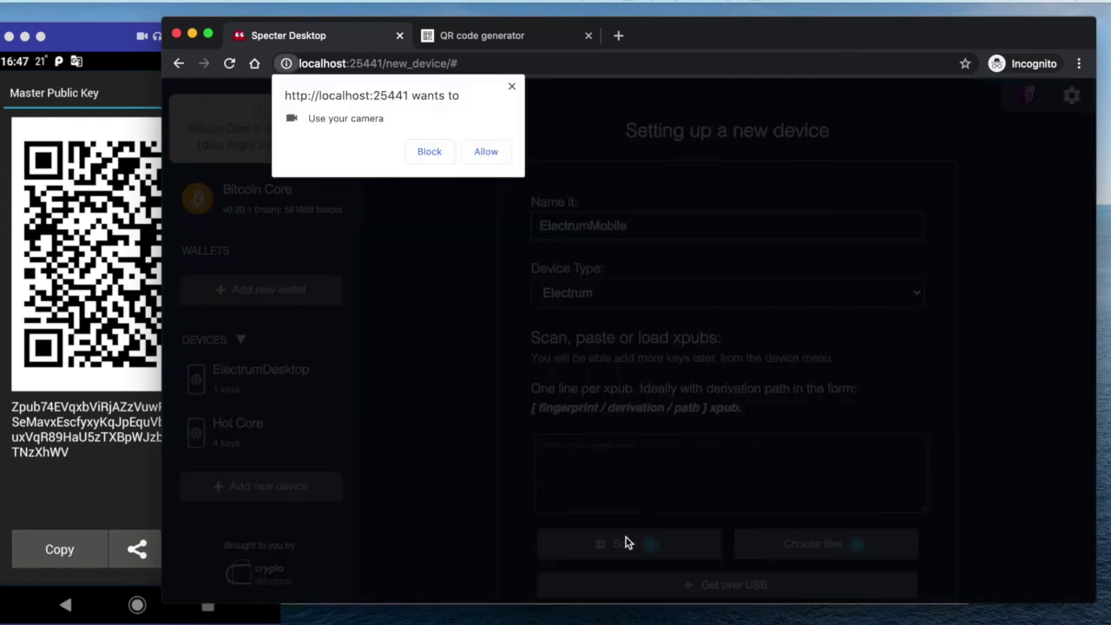
click(488, 155)
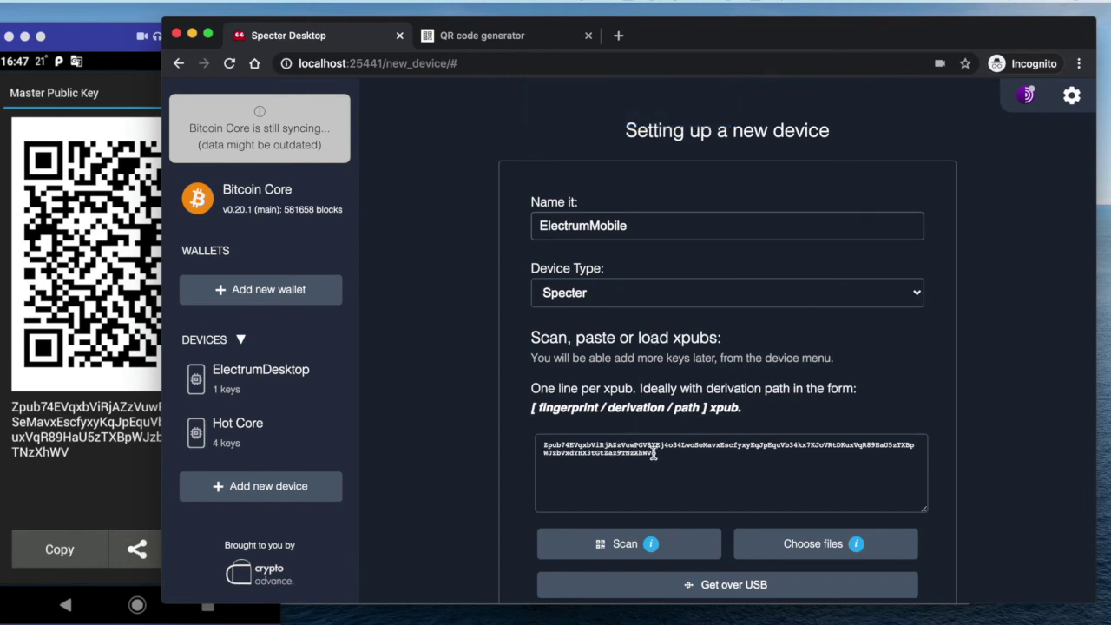
scroll(717, 467, down, 3)
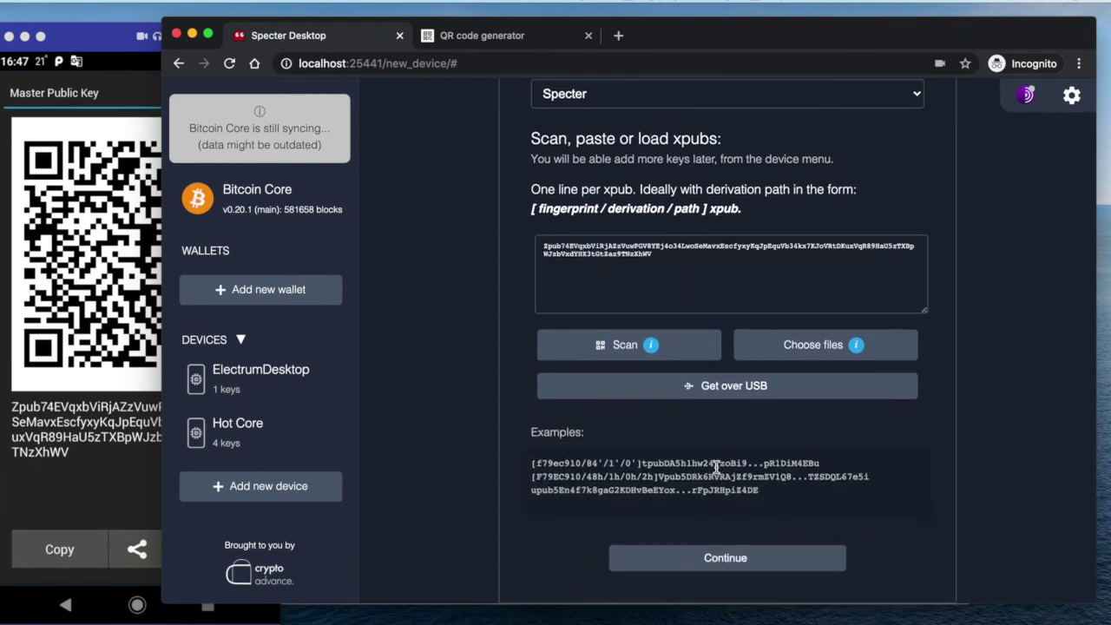
click(713, 558)
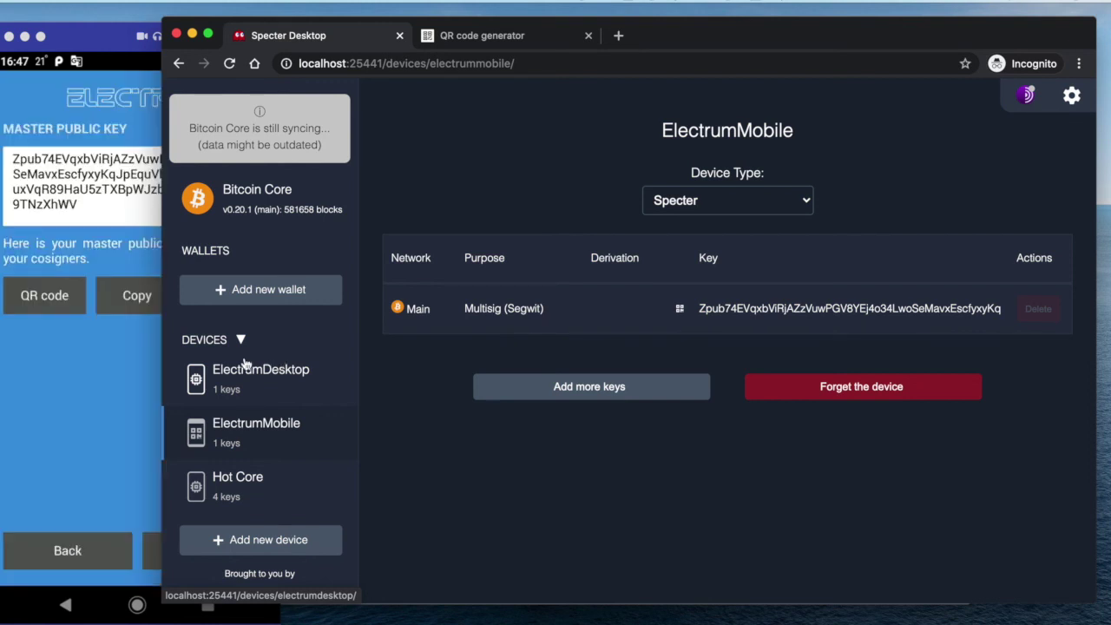
click(107, 390)
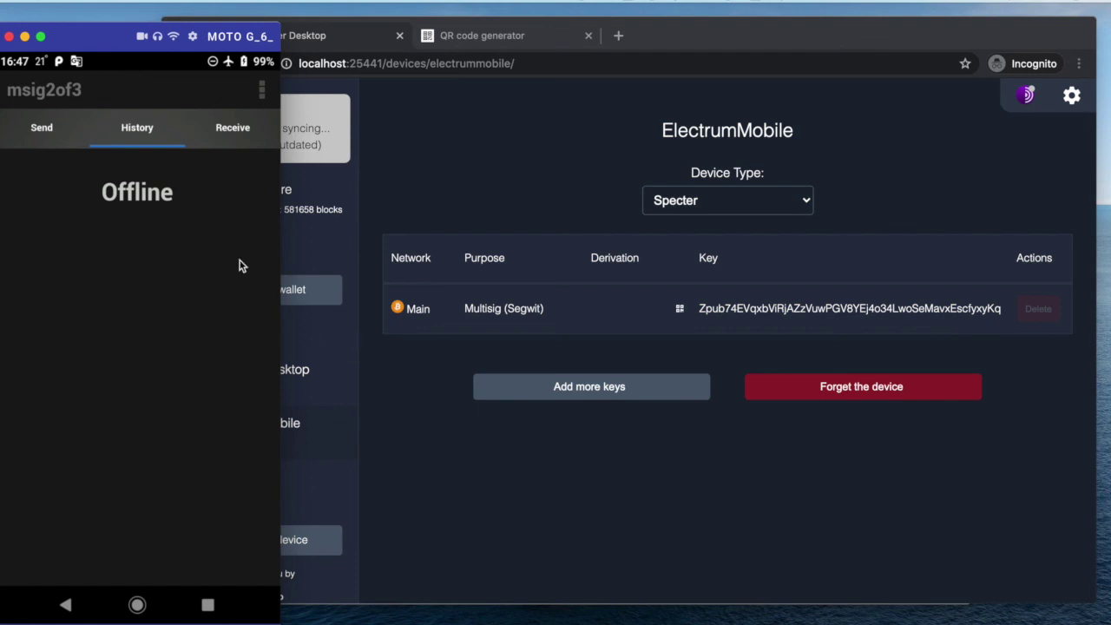
click(422, 405)
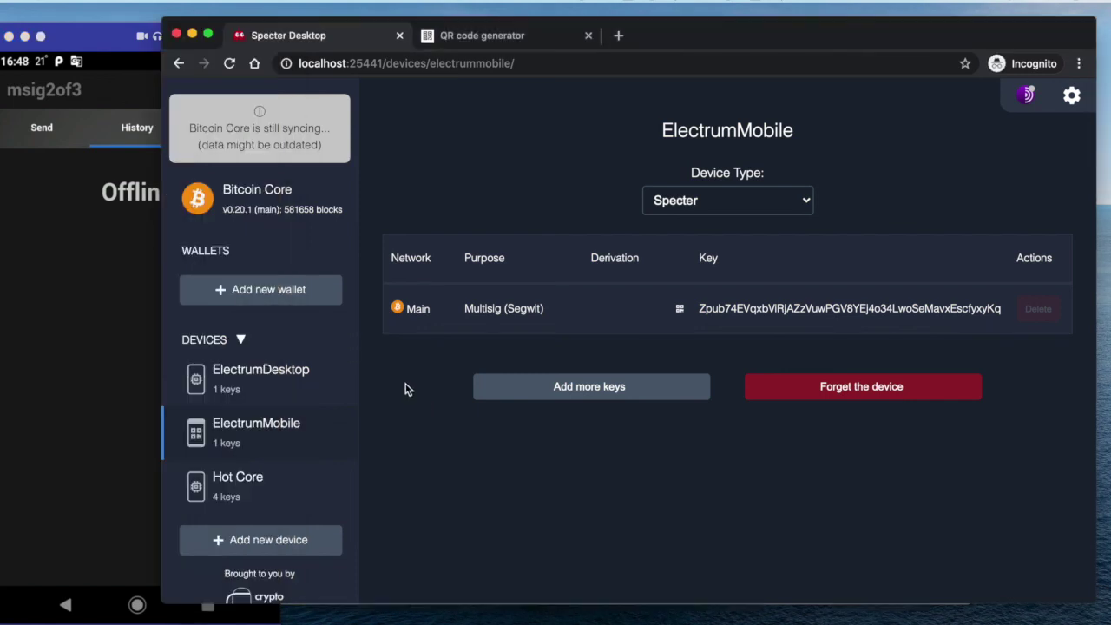
Start a multisignature wallet with ElectrumDesktop, ElectrumMobile and Hot Core as cosigners
click(293, 297)
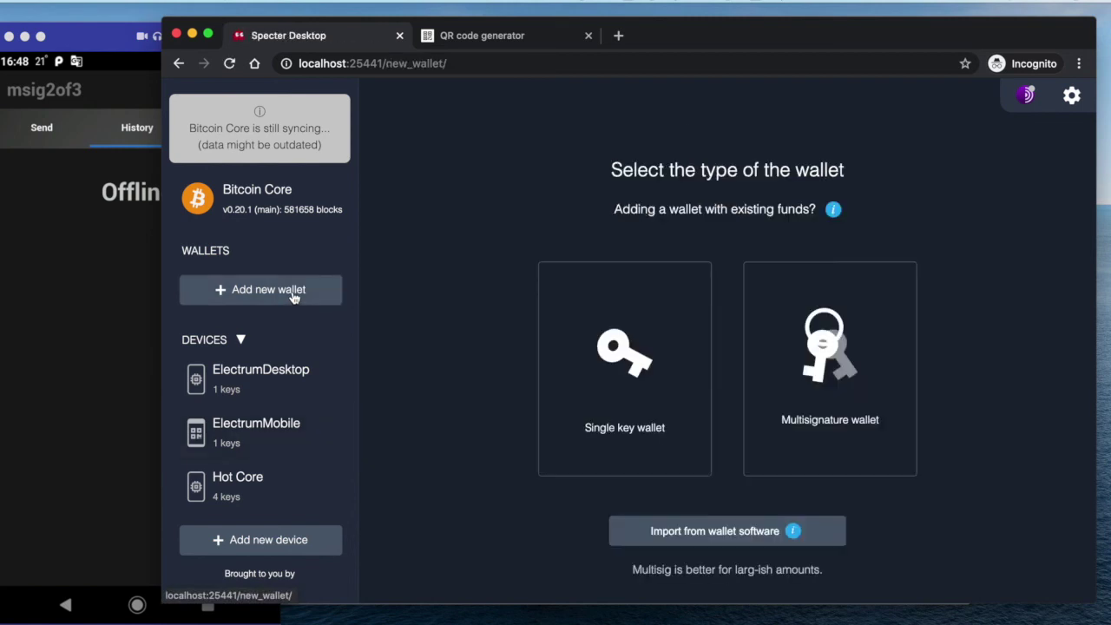
click(830, 356)
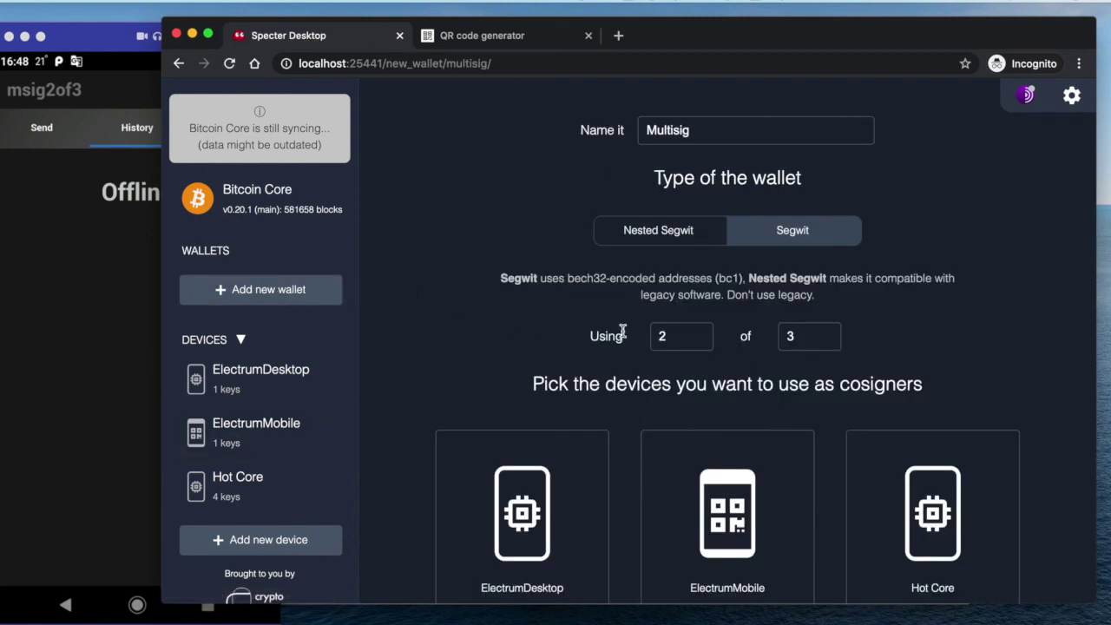
click(534, 510)
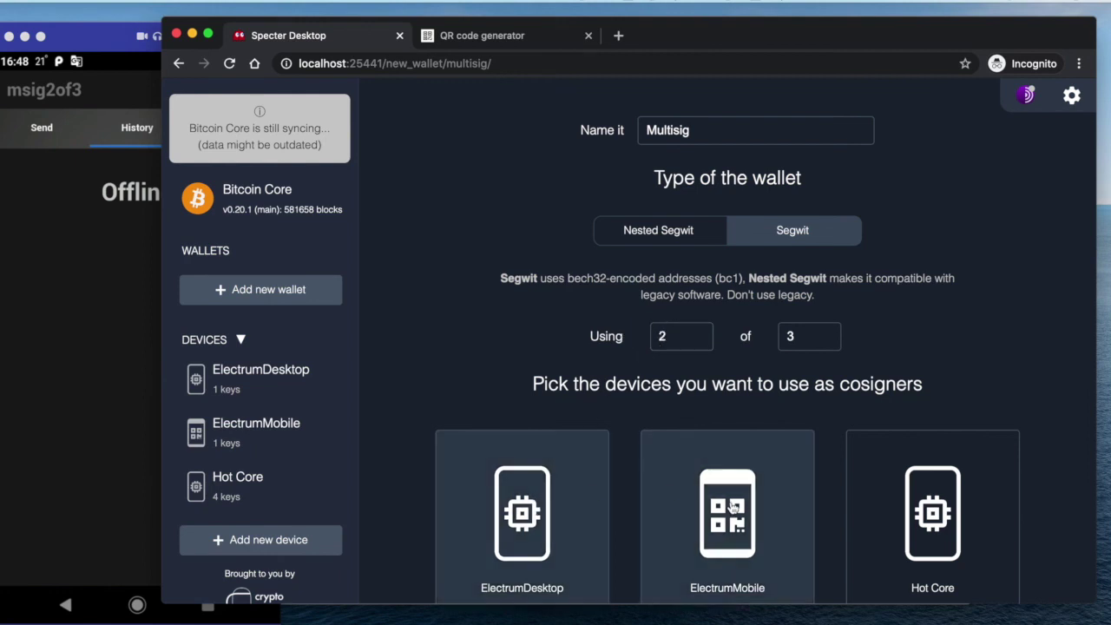
click(733, 508)
click(939, 510)
scroll(942, 373, down, 2)
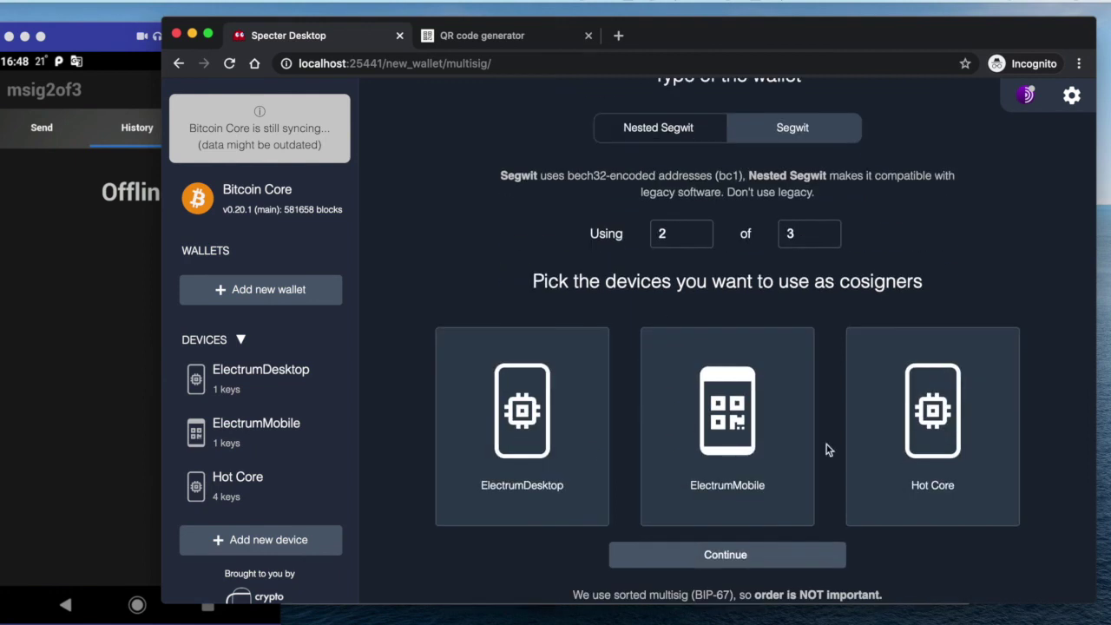
Create the 2-of-3 Multisig wallet and view its receive Address #0
click(718, 562)
scroll(764, 486, down, 5)
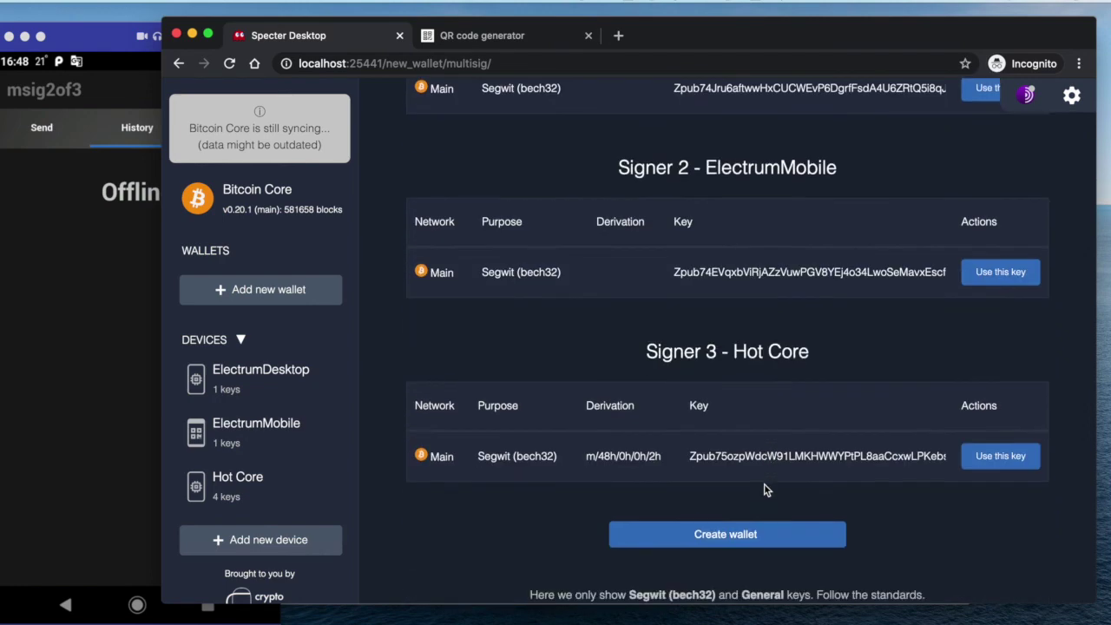
click(728, 537)
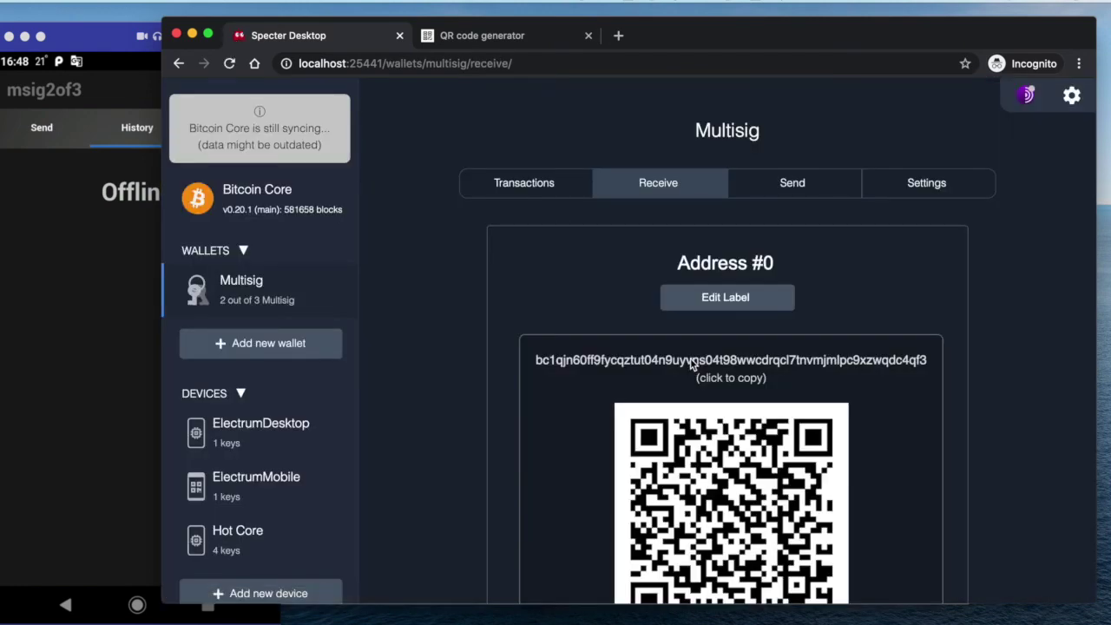
scroll(692, 365, down, 5)
scroll(607, 364, up, 4)
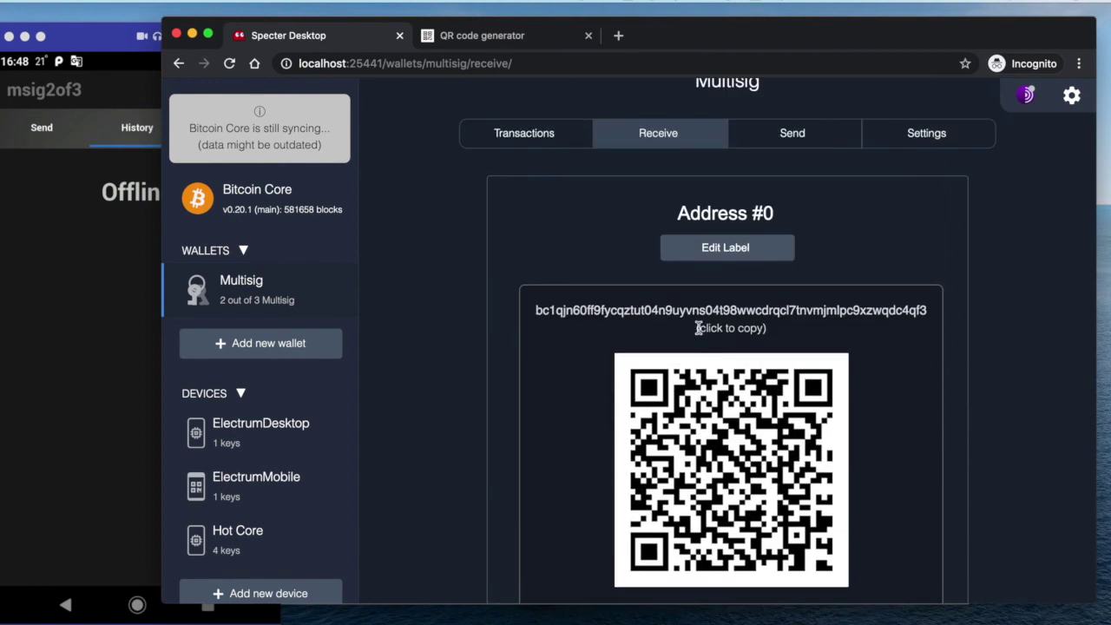
scroll(659, 321, down, 2)
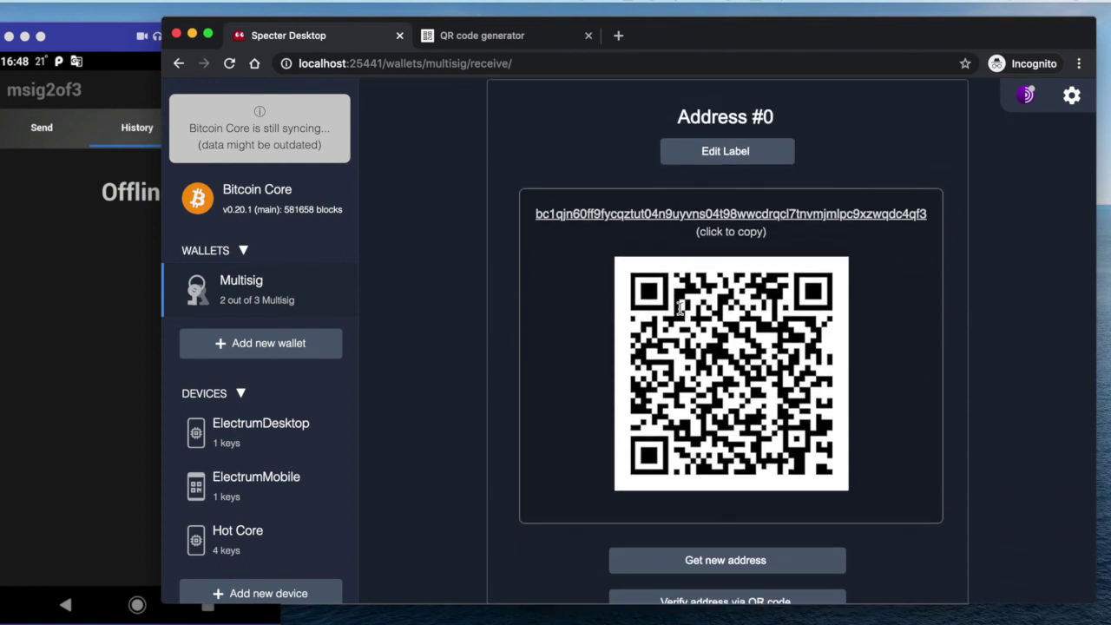